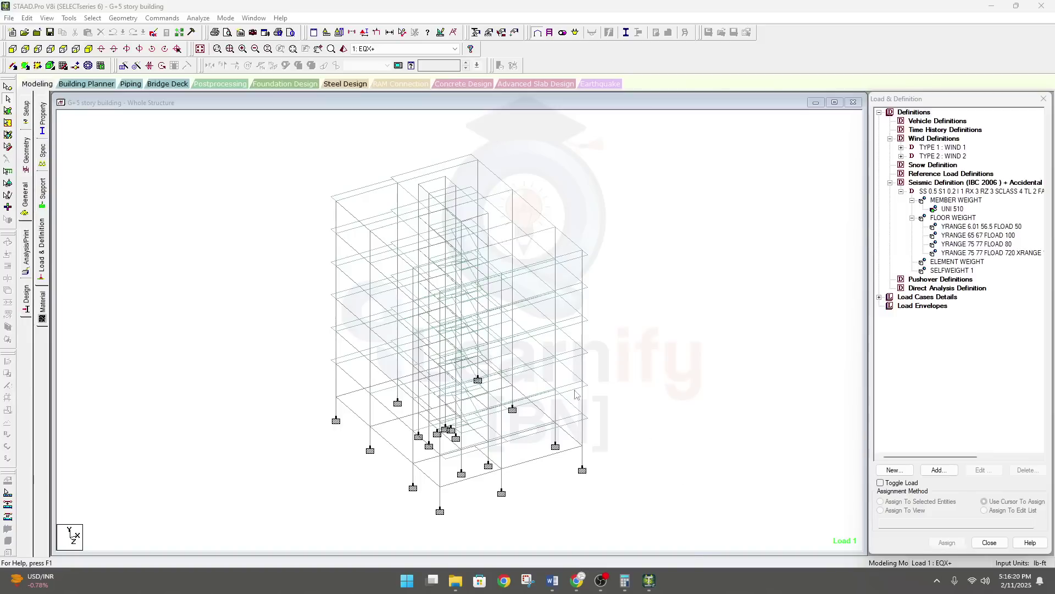
- Run the analysis on the G+5 story building model from the Analyze menu
middle_drag(152, 228, 145, 224)
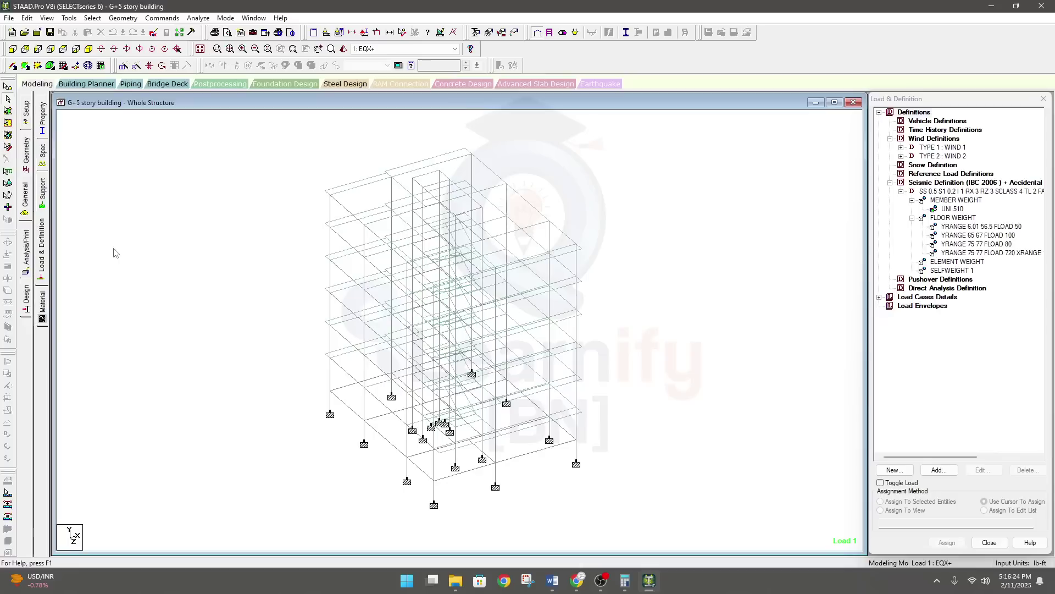
click(198, 18)
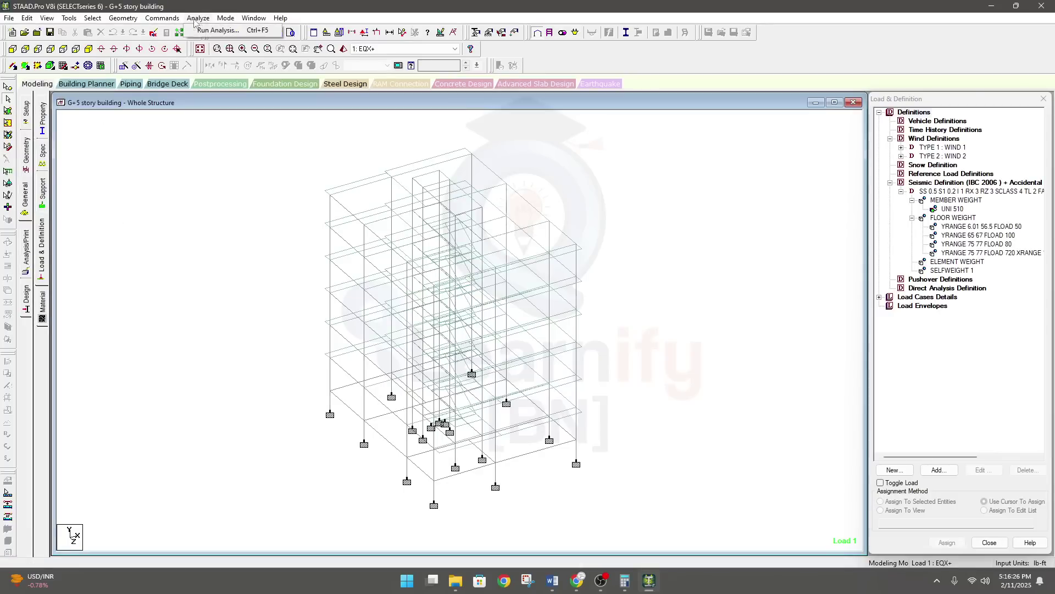
click(217, 30)
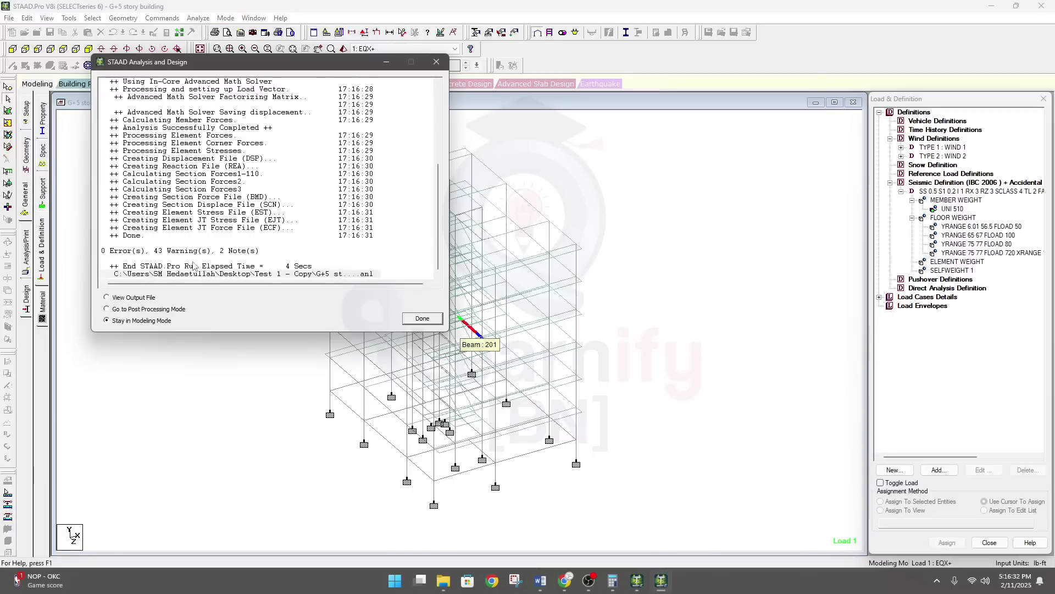
- Review the 0 errors, 43 warnings summary and choose View Output File when done
triple_click(179, 254)
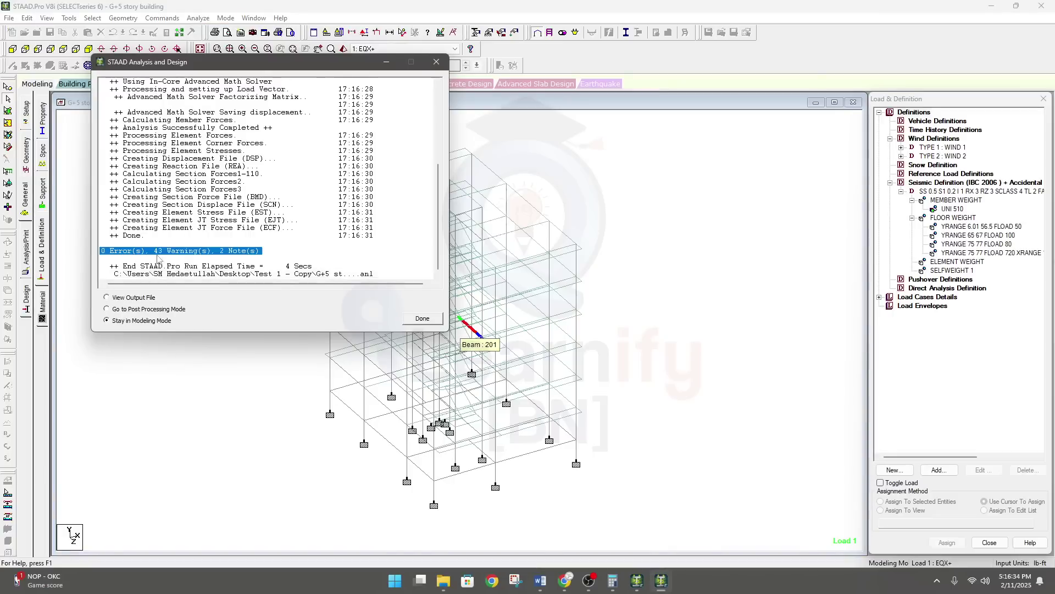
click(137, 299)
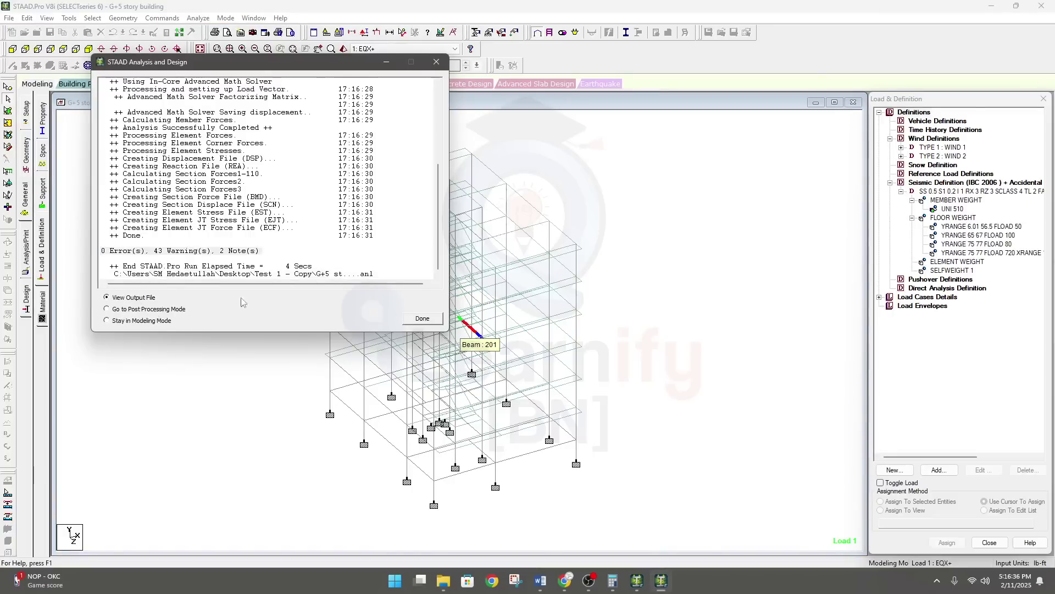
click(416, 321)
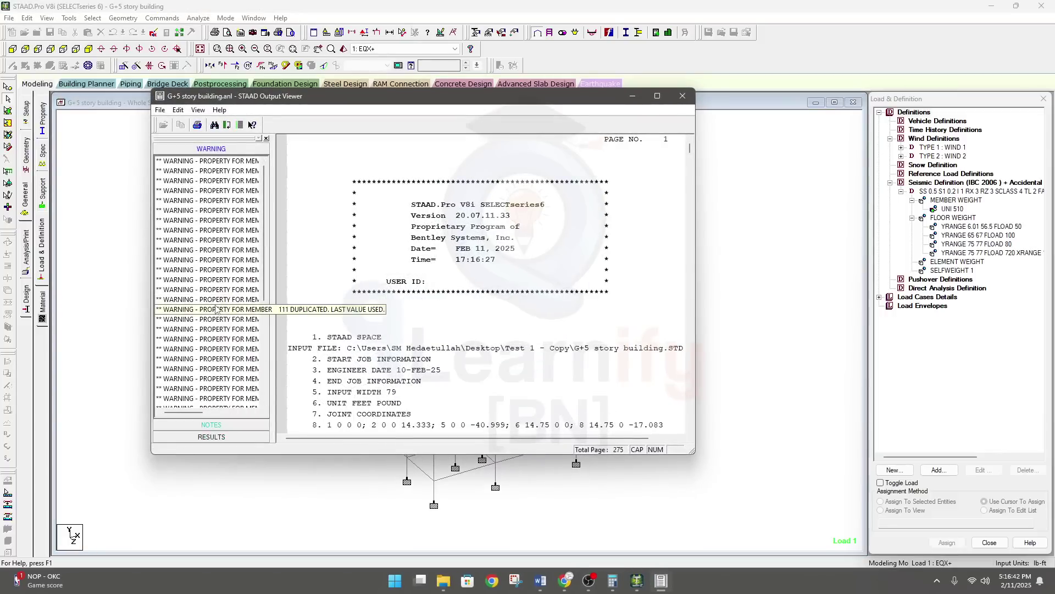
- Trace the duplicated-property warning to member 345's MEMBER PROPERTY AMERICAN lines, then close the viewer
click(223, 162)
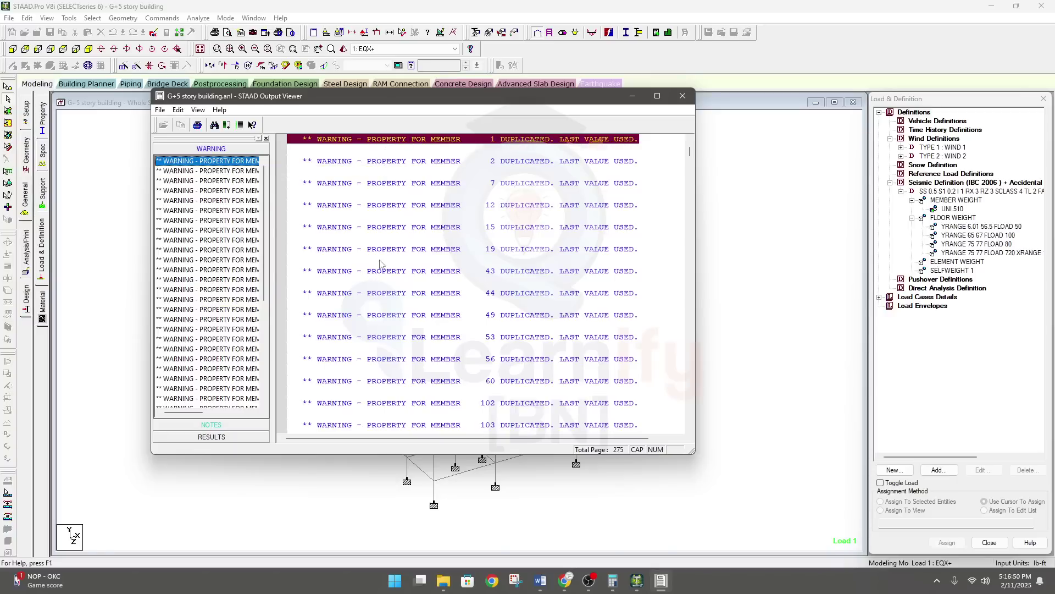
scroll(426, 248, up, 4)
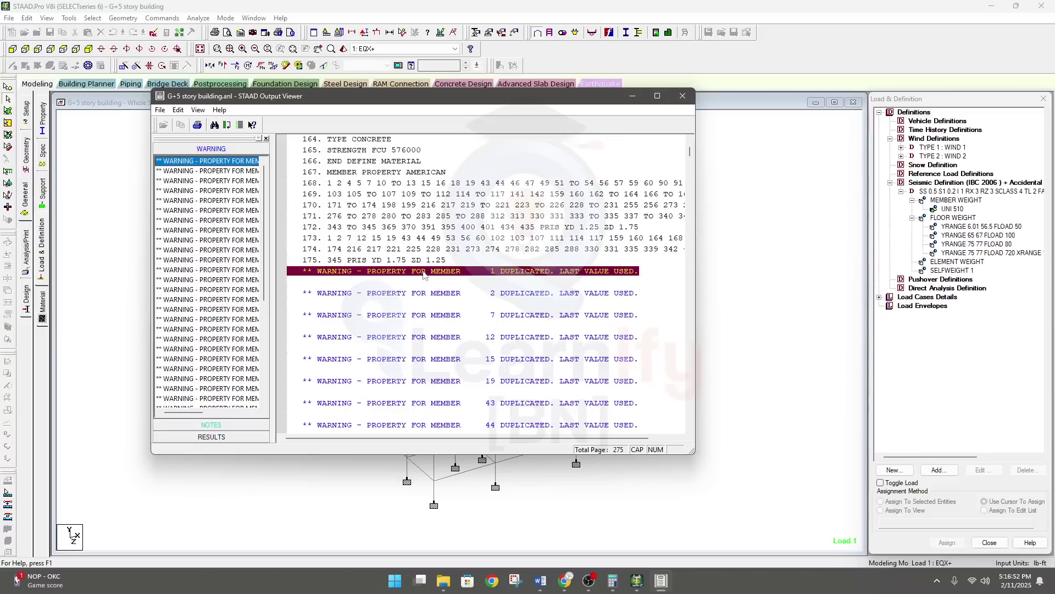
click(308, 262)
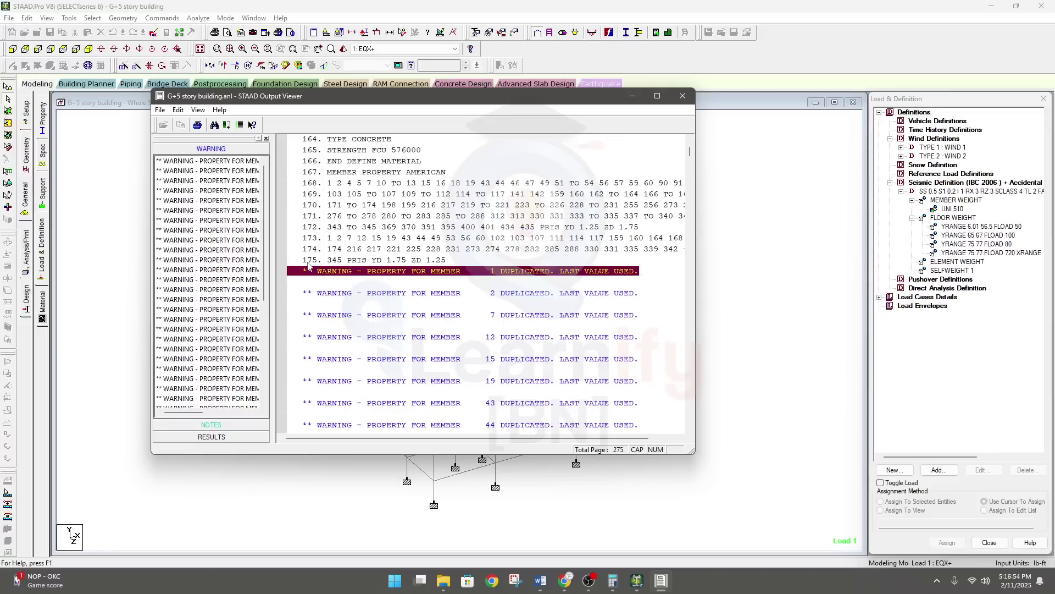
click(309, 172)
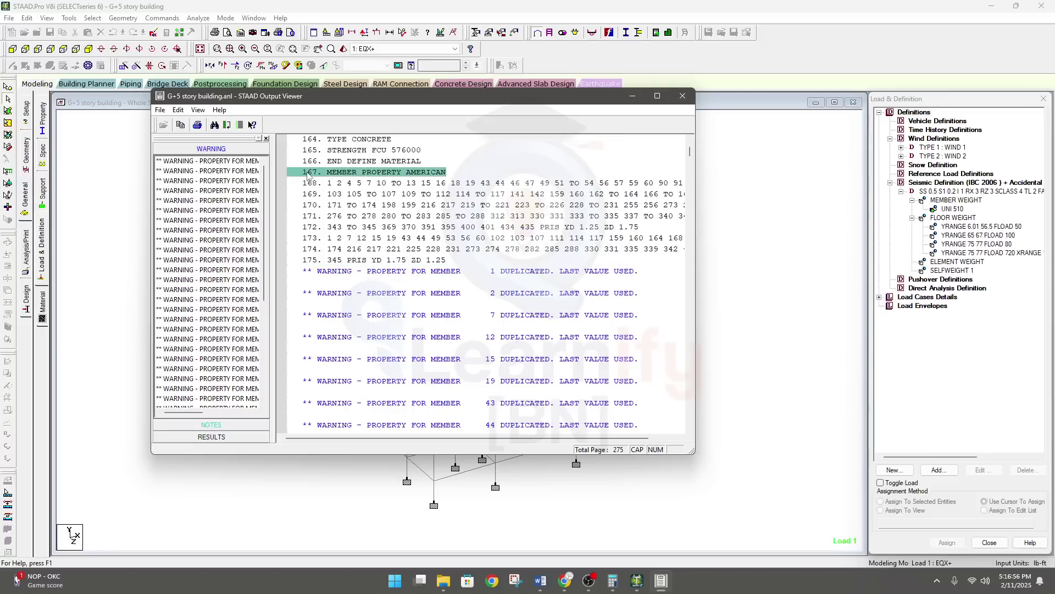
click(312, 256)
click(307, 175)
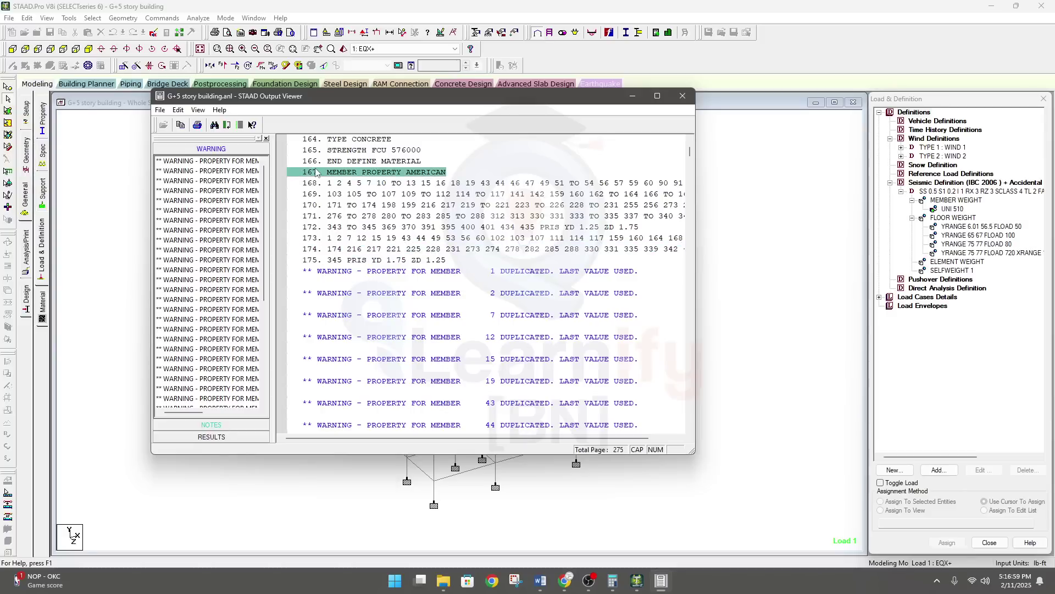
click(310, 262)
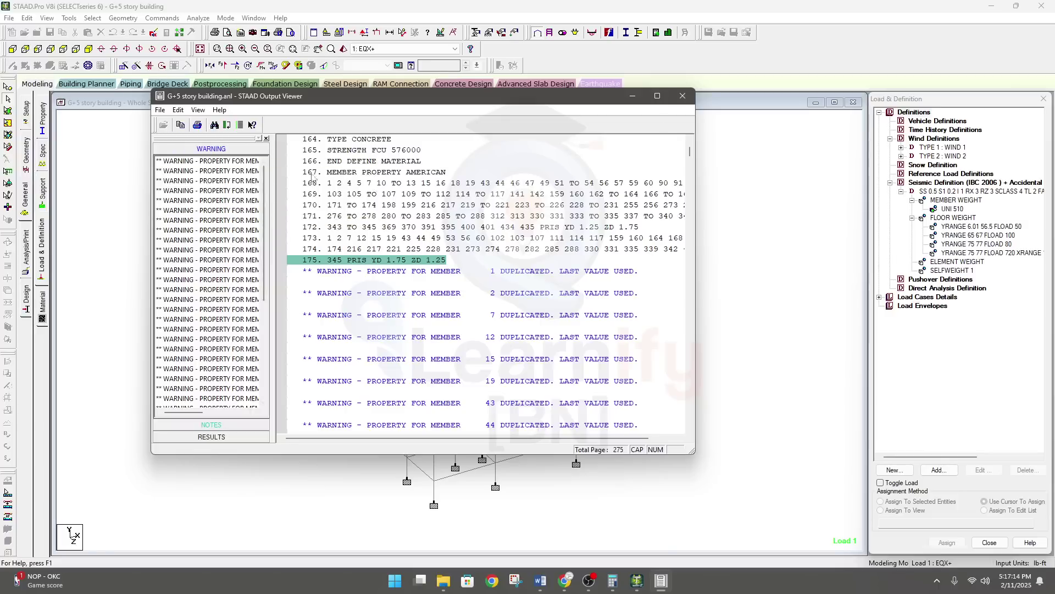
click(682, 96)
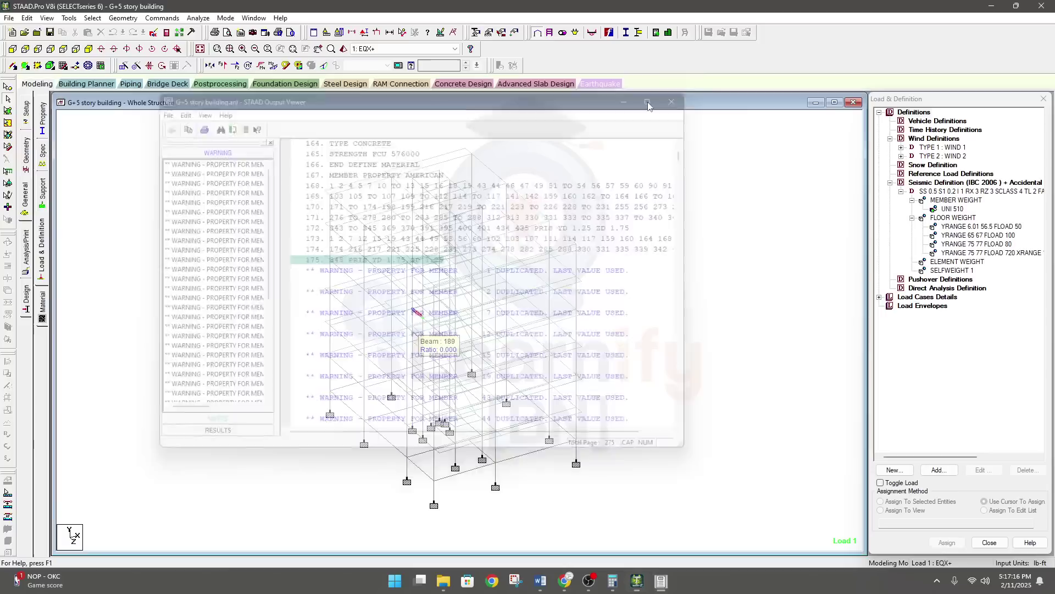
- Open G+5 story building.std in the STAAD Editor at its member property definitions
click(152, 33)
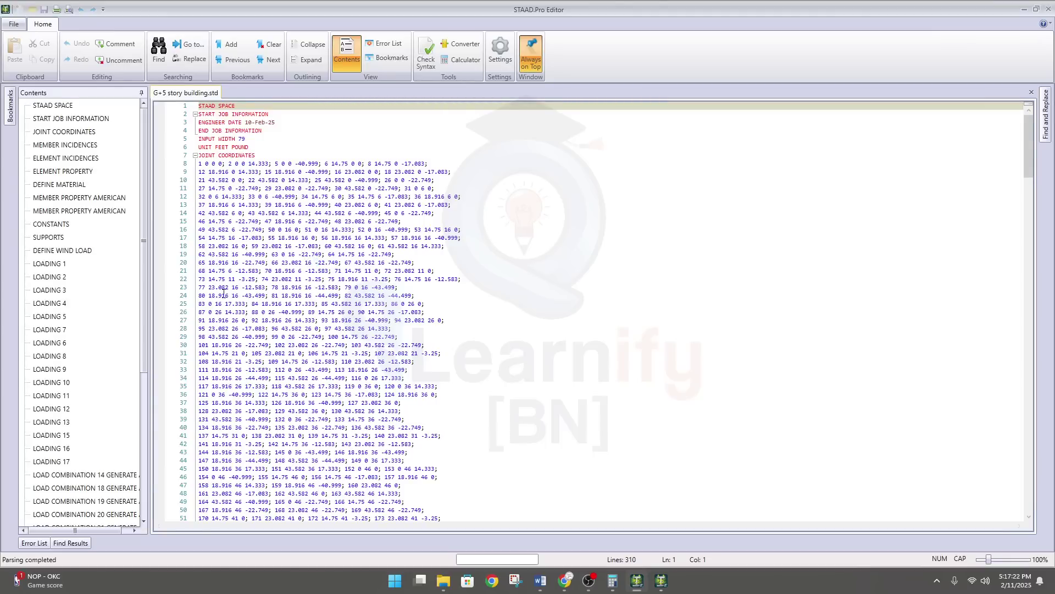
scroll(223, 293, down, 20)
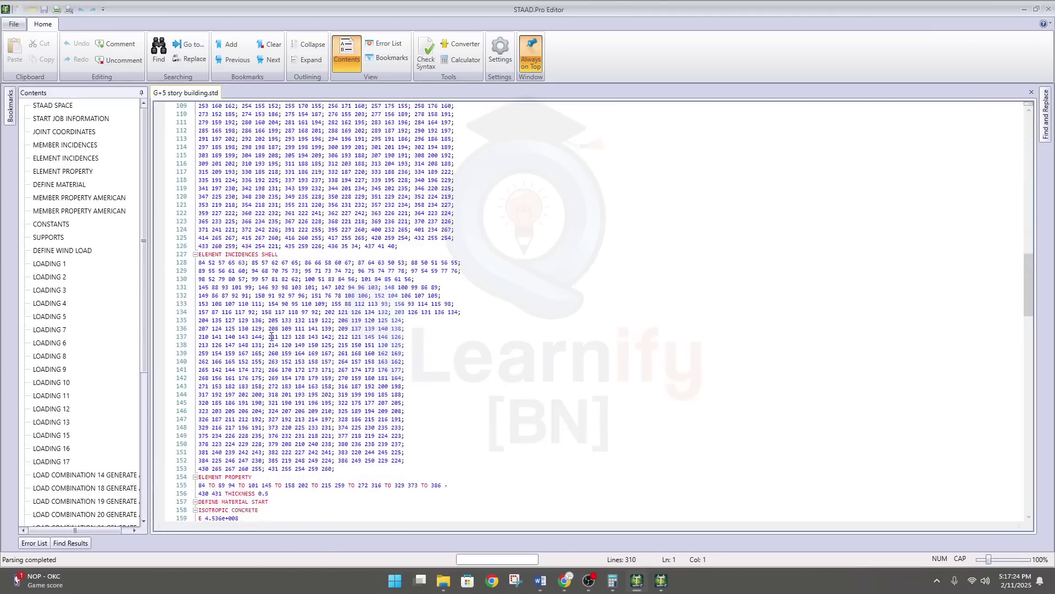
scroll(271, 336, down, 15)
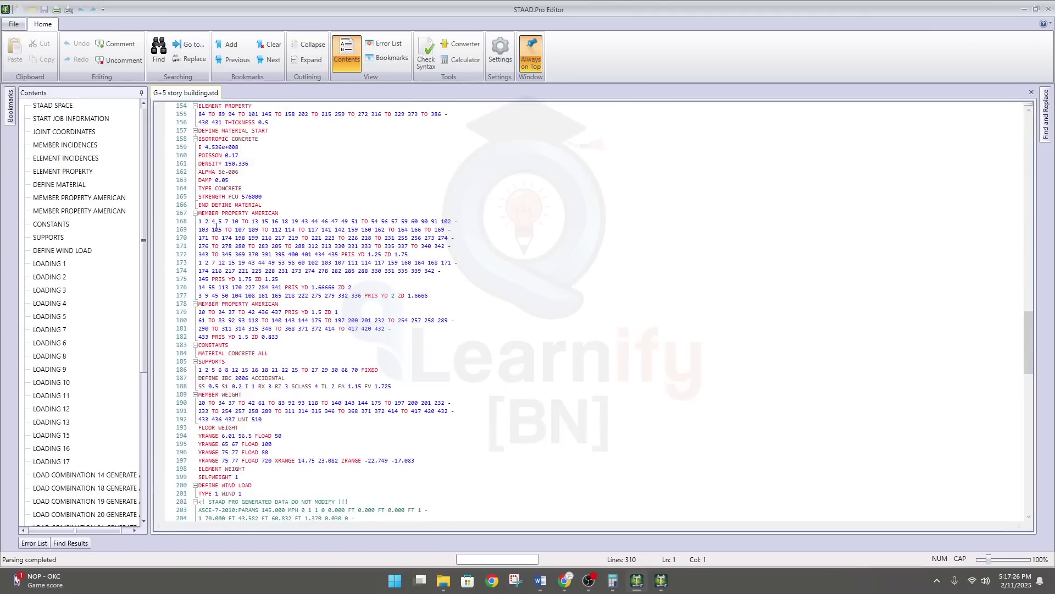
scroll(220, 242, up, 2)
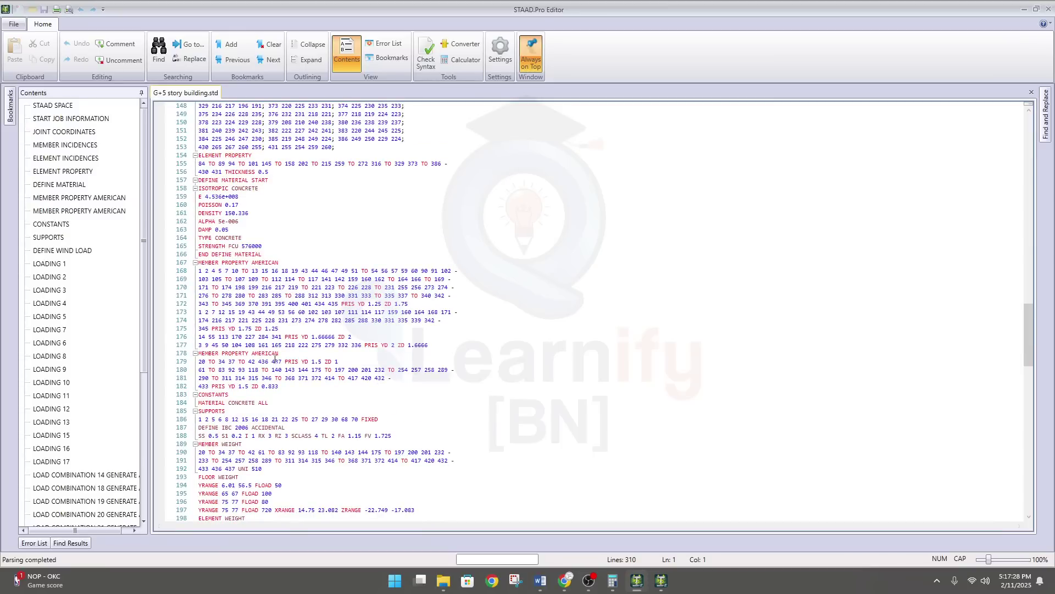
ctrl+scroll(263, 373, up, 8)
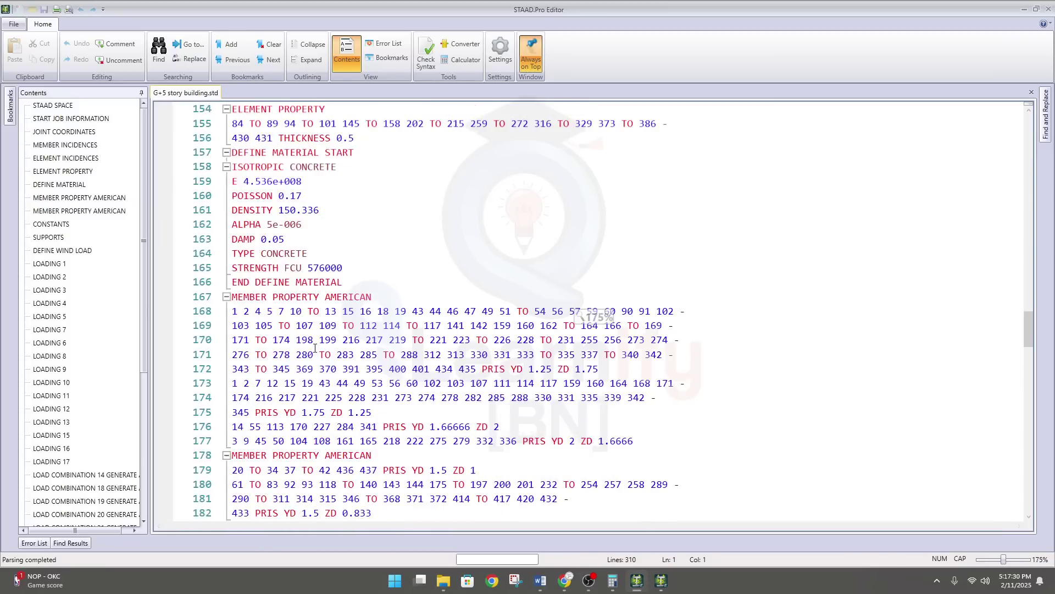
scroll(316, 350, down, 1)
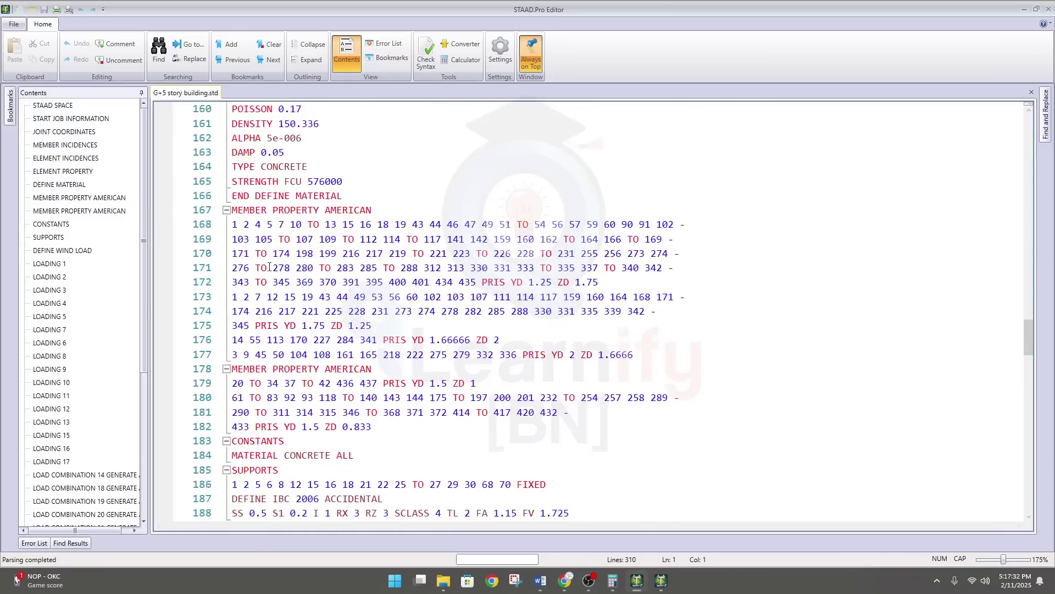
- Compare member 345's sizes: PRIS YD 1.25 ZD 1.75 on line 172 versus YD 1.75 ZD 1.25 on line 175
drag(233, 213, 384, 204)
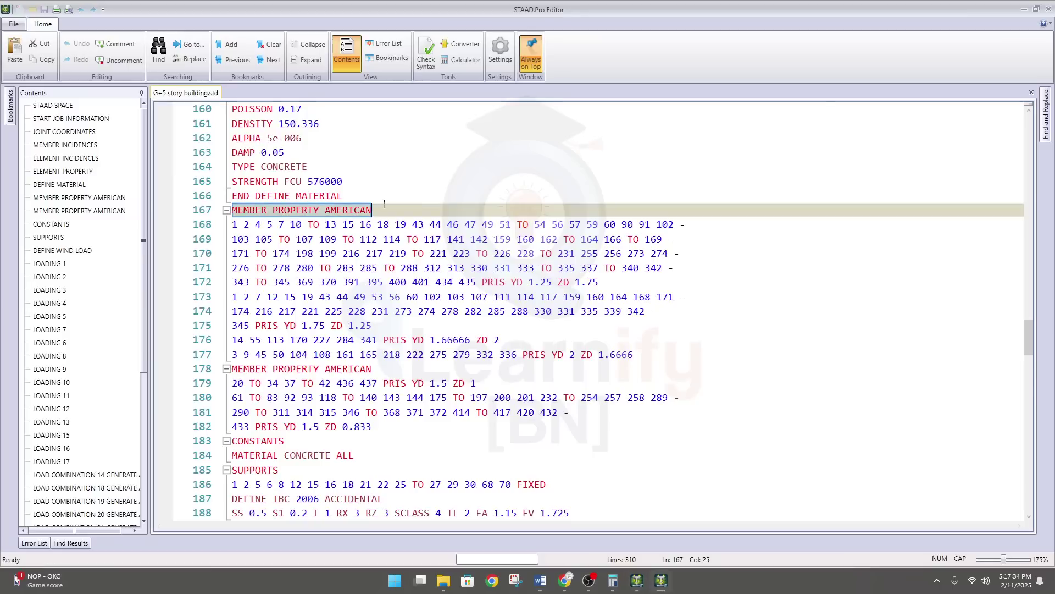
click(378, 216)
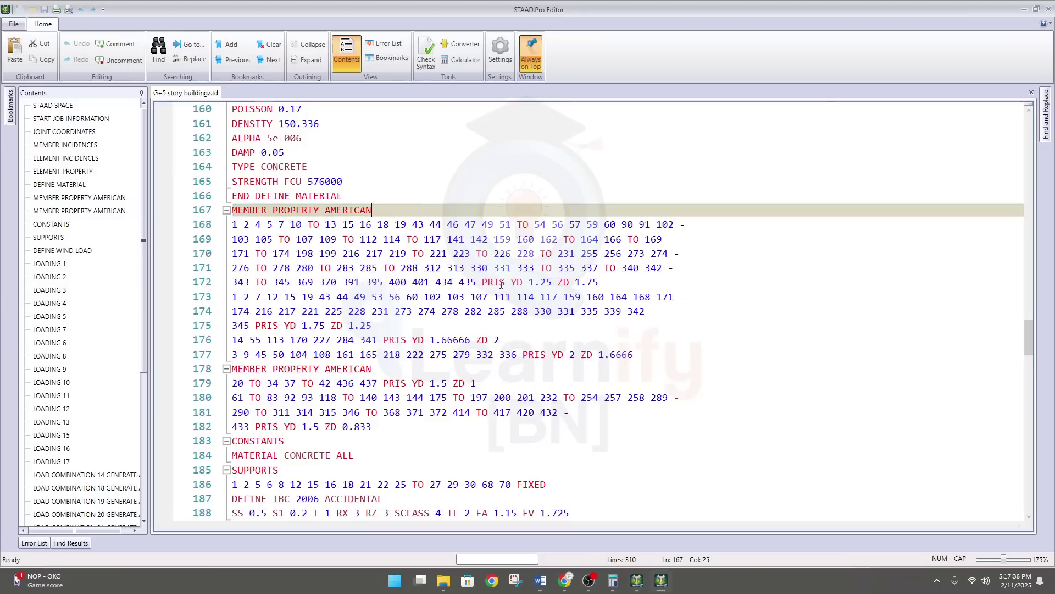
drag(482, 282, 638, 279)
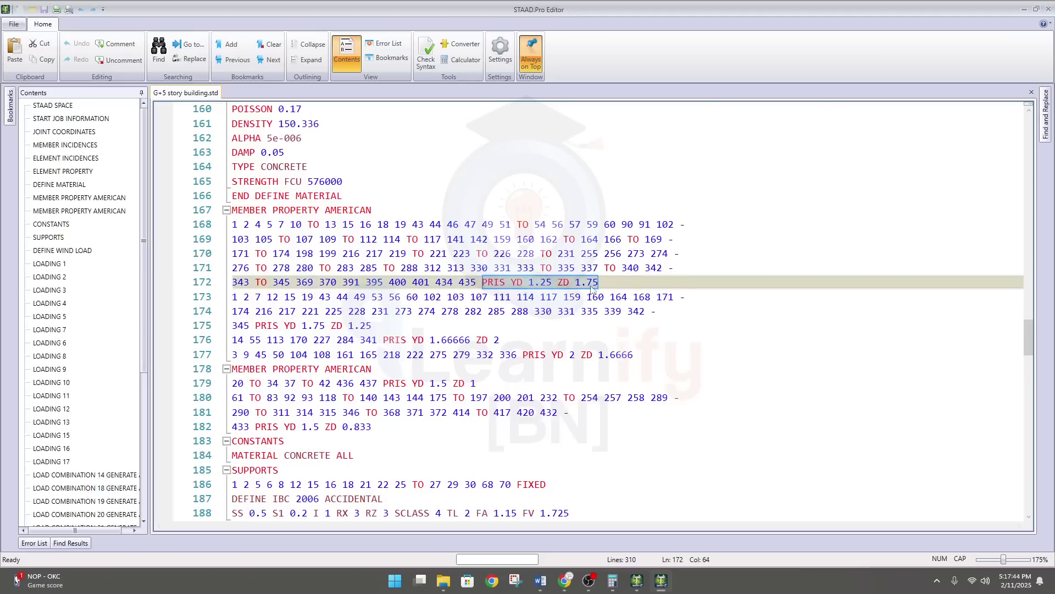
mouse_move(302, 326)
mouse_down()
mouse_move(365, 326)
mouse_move(291, 327)
mouse_up()
click(383, 327)
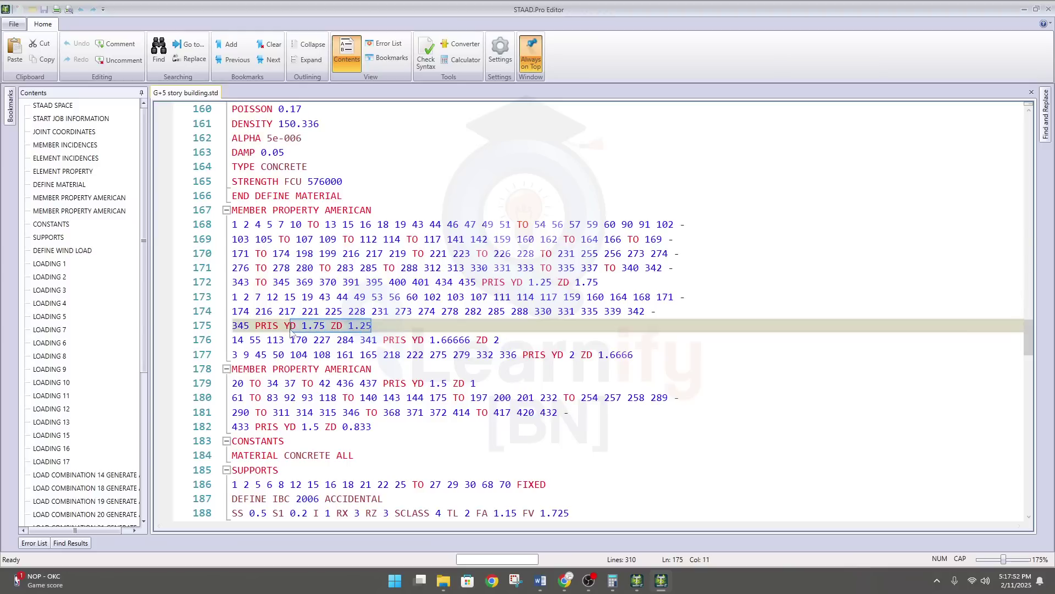
drag(617, 287, 483, 283)
drag(374, 327, 302, 327)
- Recheck the two conflicting sizes on lines 172 and 175 and close the STAAD Editor
click(392, 211)
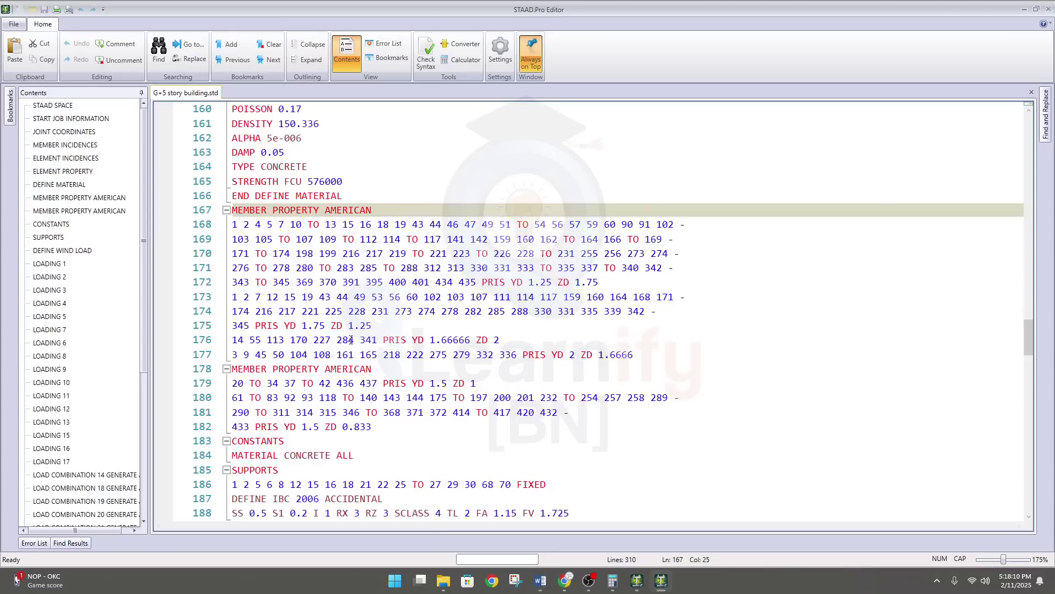
click(397, 326)
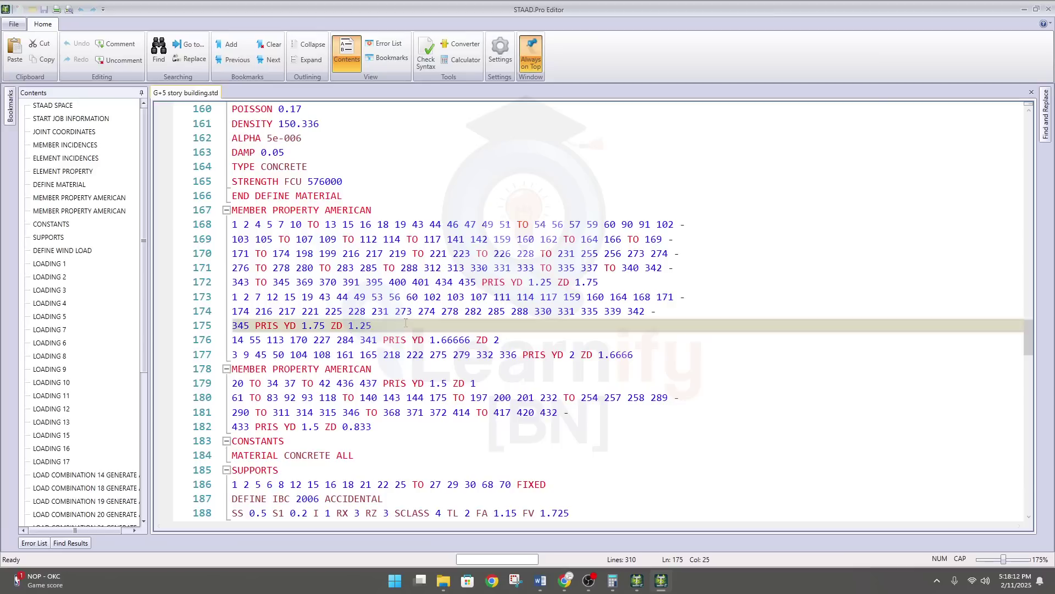
click(1048, 8)
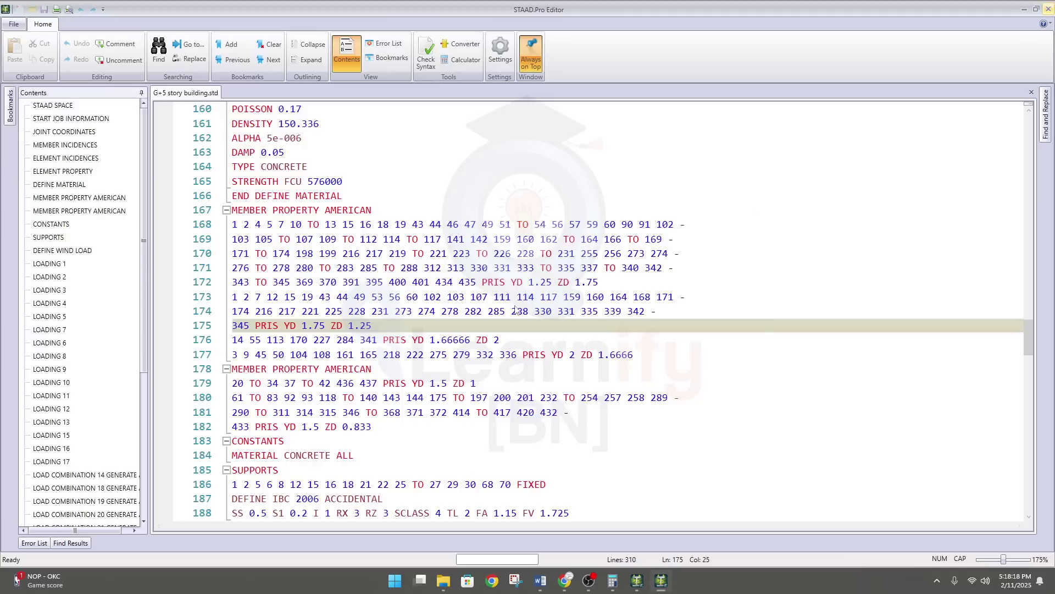
drag(372, 325, 308, 325)
drag(637, 277, 530, 278)
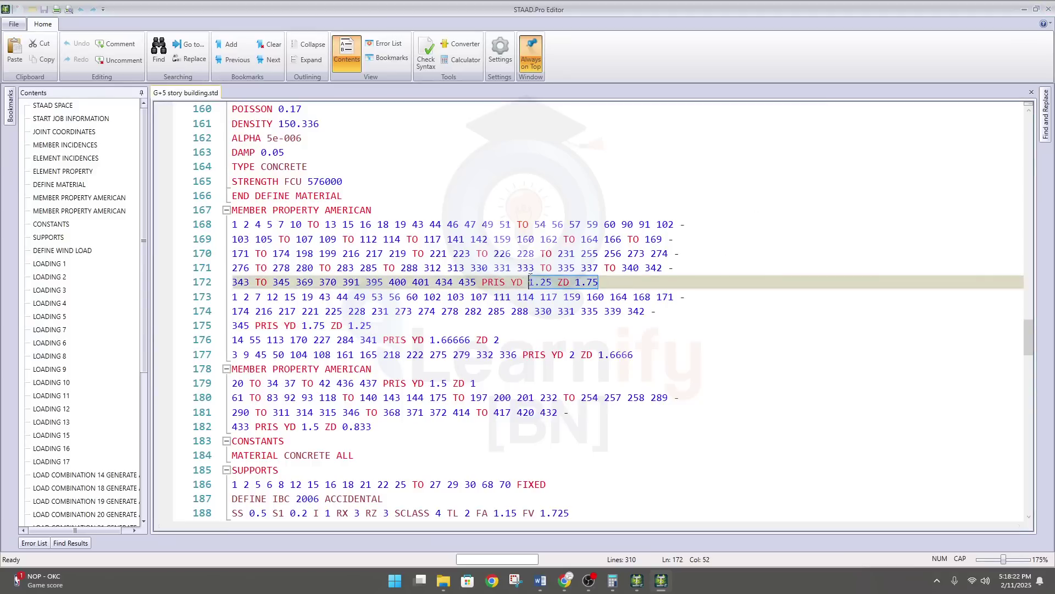
click(1048, 9)
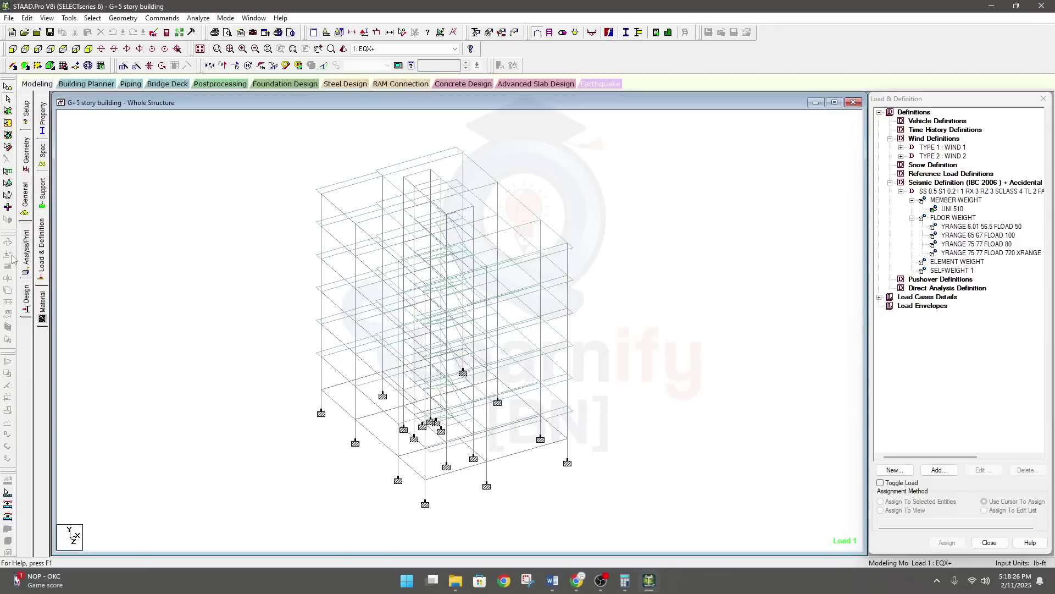
click(38, 245)
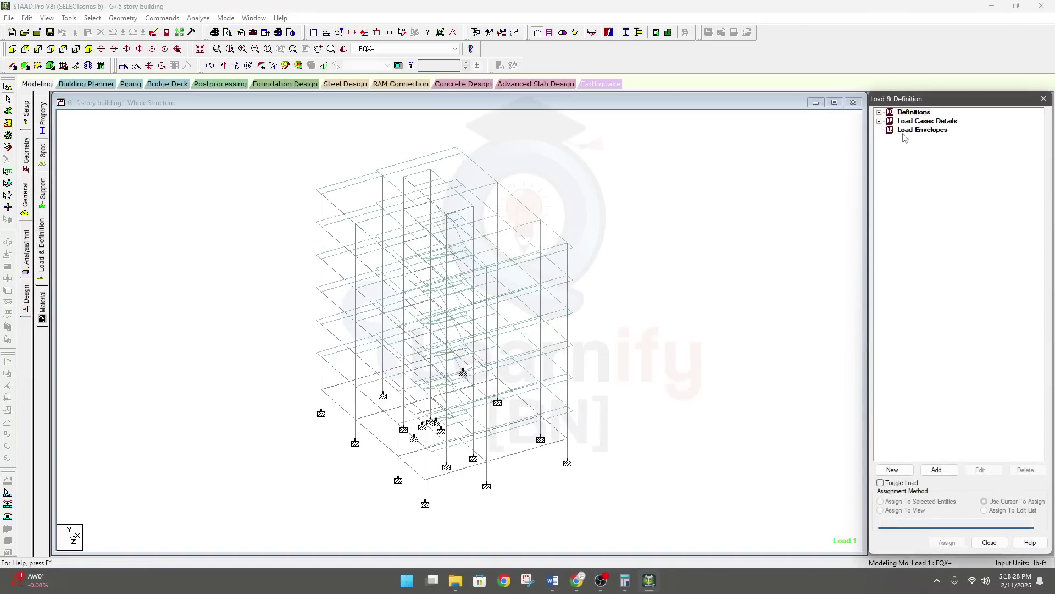
click(880, 121)
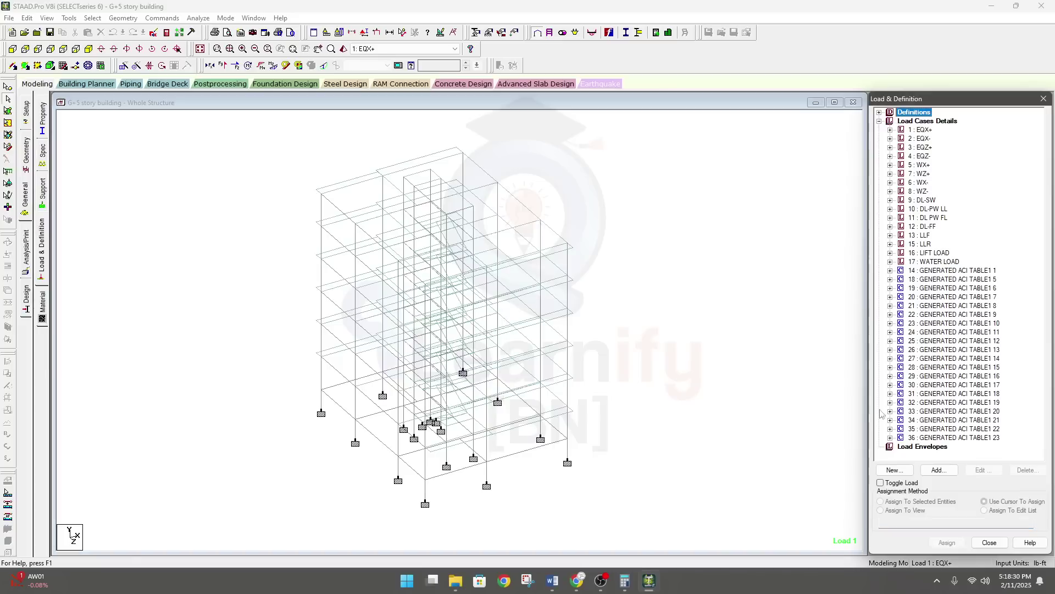
click(42, 115)
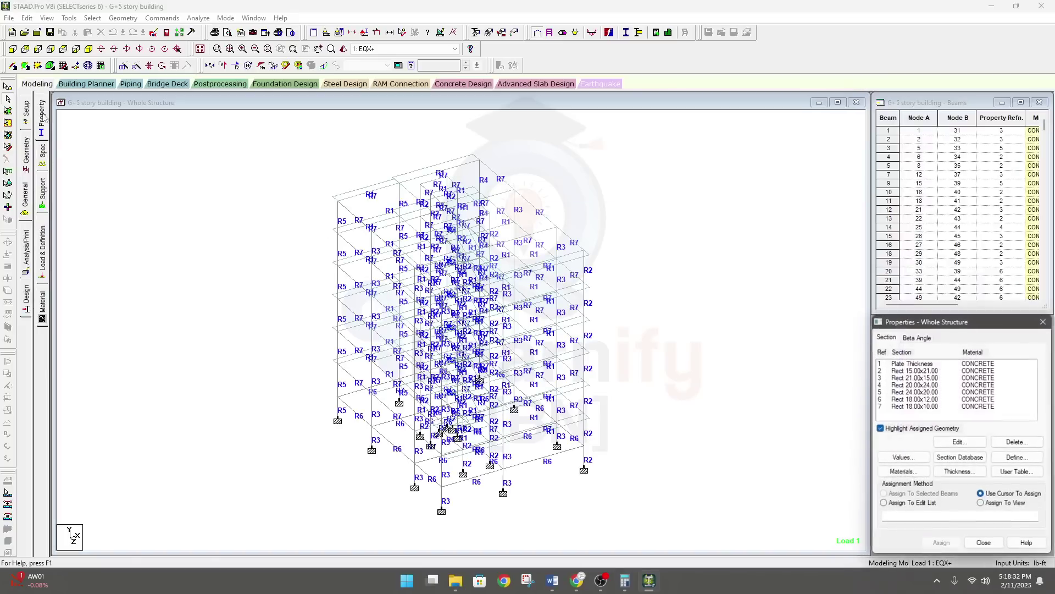
click(916, 371)
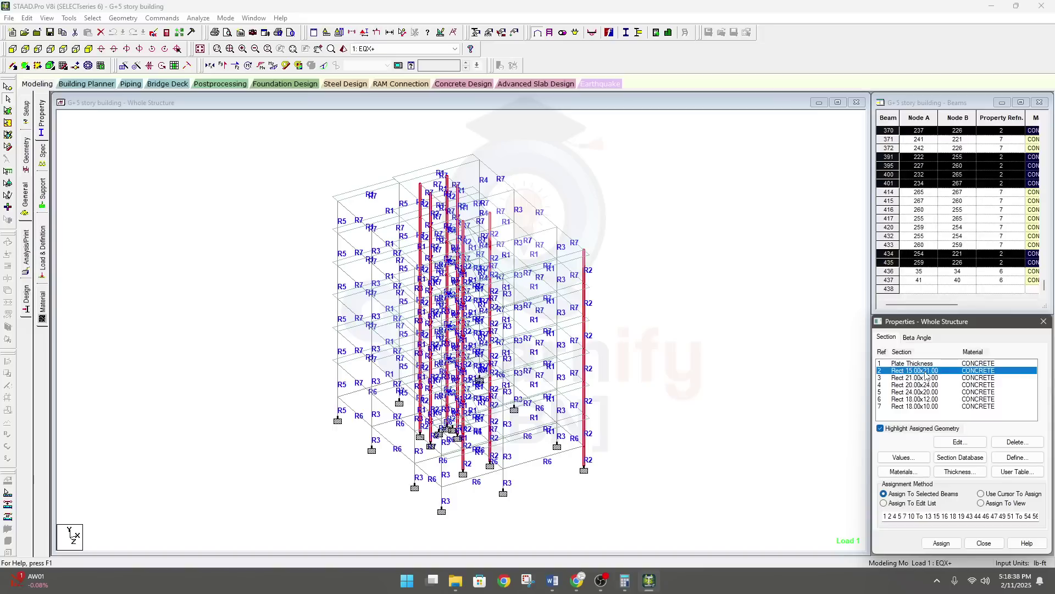
click(931, 378)
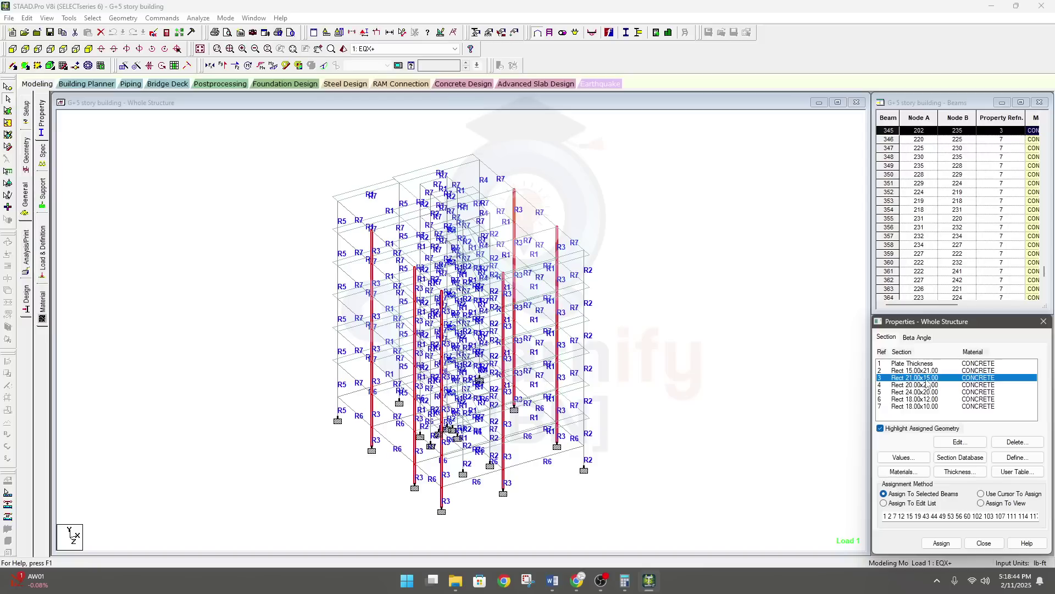
click(918, 371)
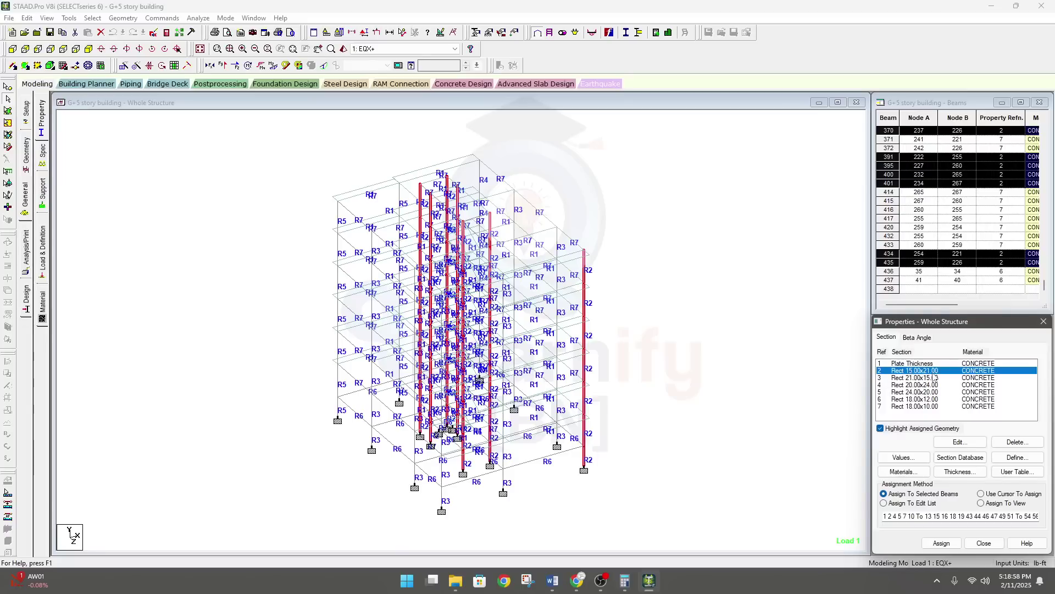
- Delete the Rect 15.00x21.00 section and save the modified model
click(1018, 442)
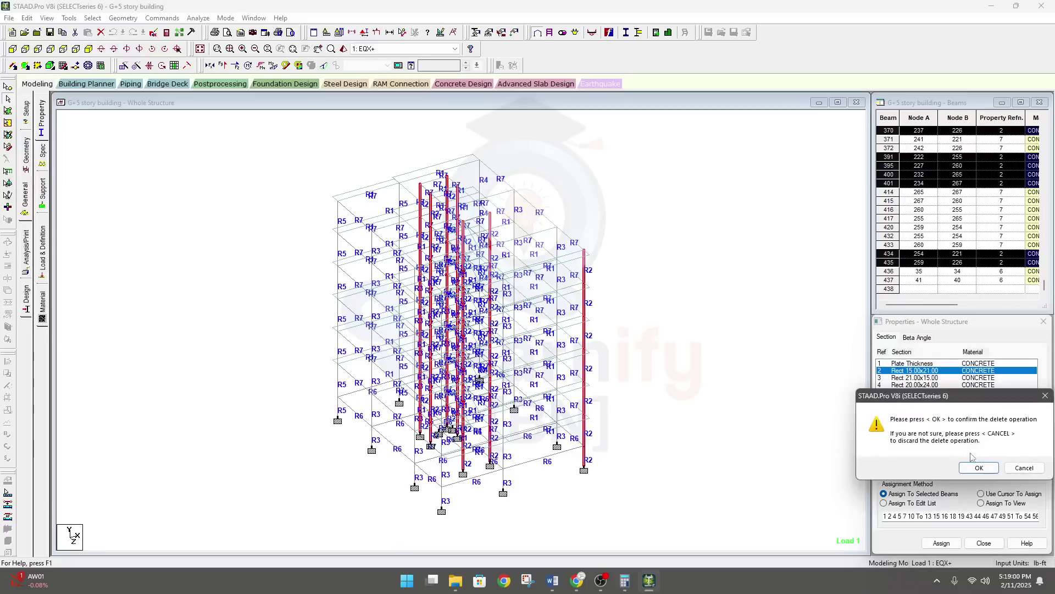
click(980, 467)
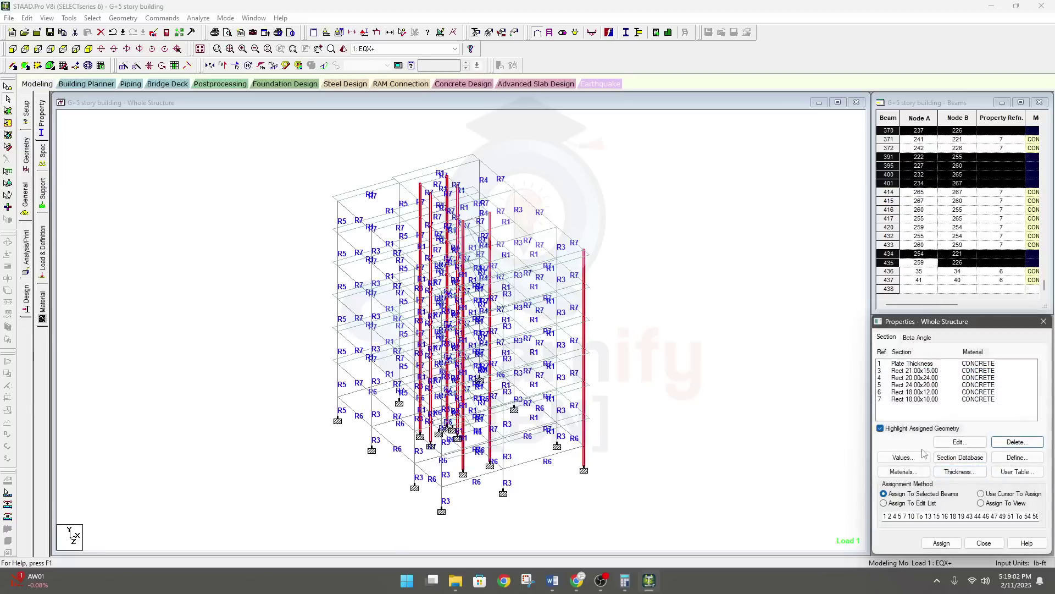
click(1028, 458)
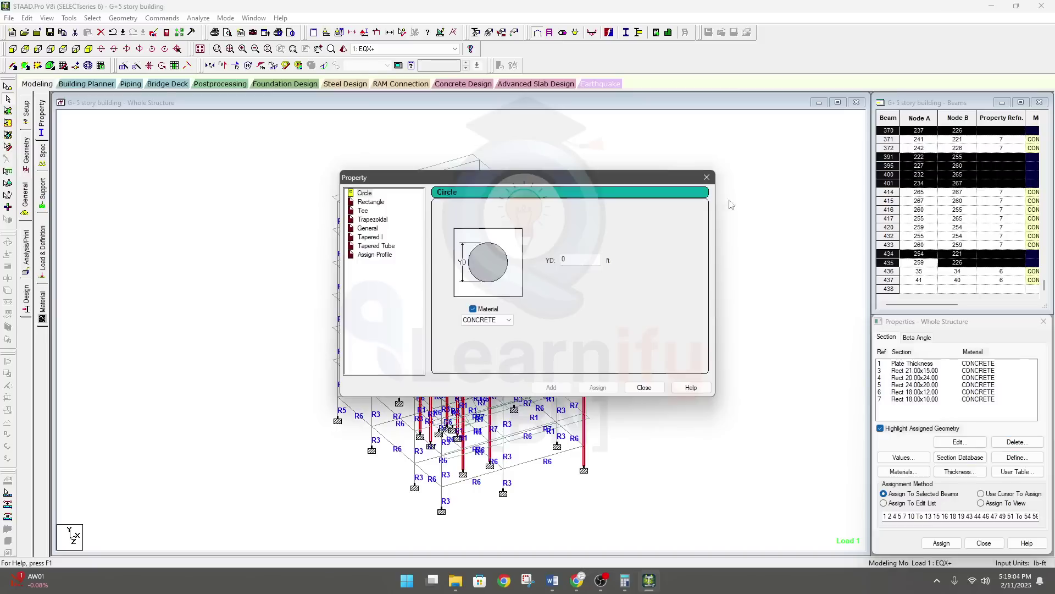
click(707, 177)
key(ctrl+s)
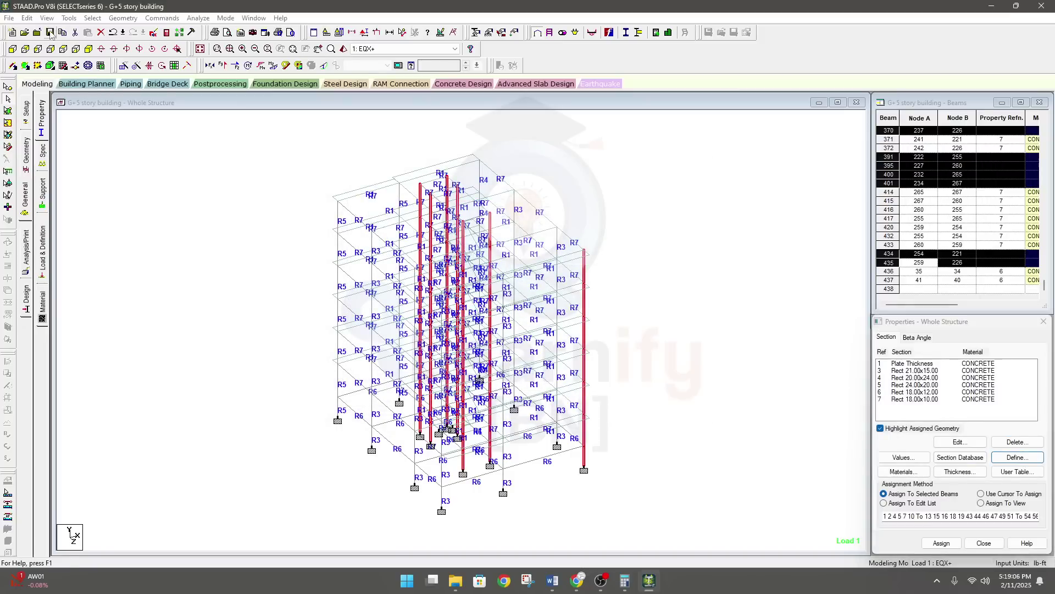
click(460, 315)
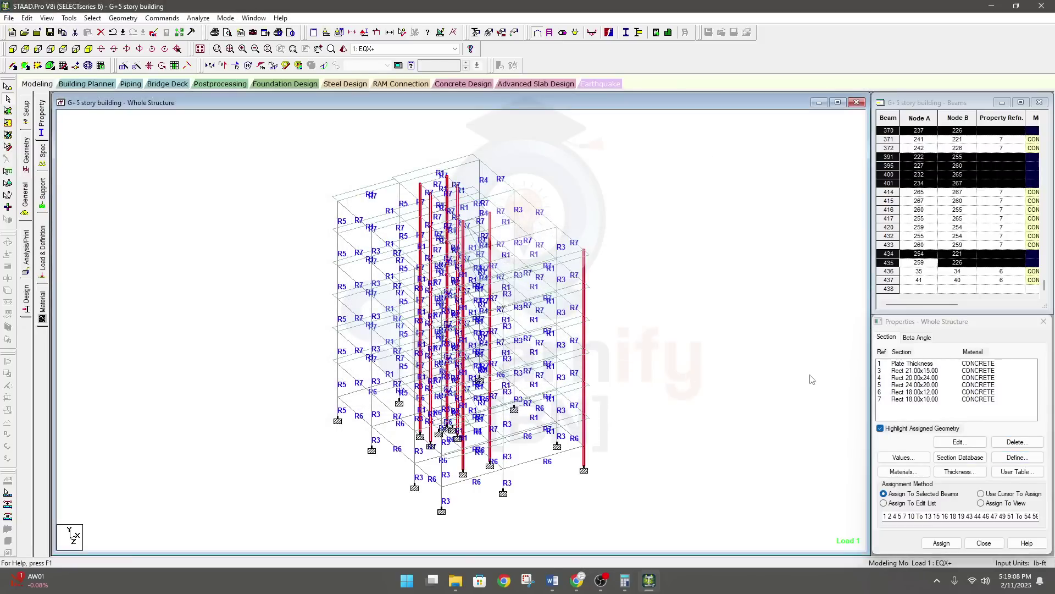
- Add a new concrete rectangle section with YD 1.25 ft and ZD 1.75 ft
click(1018, 457)
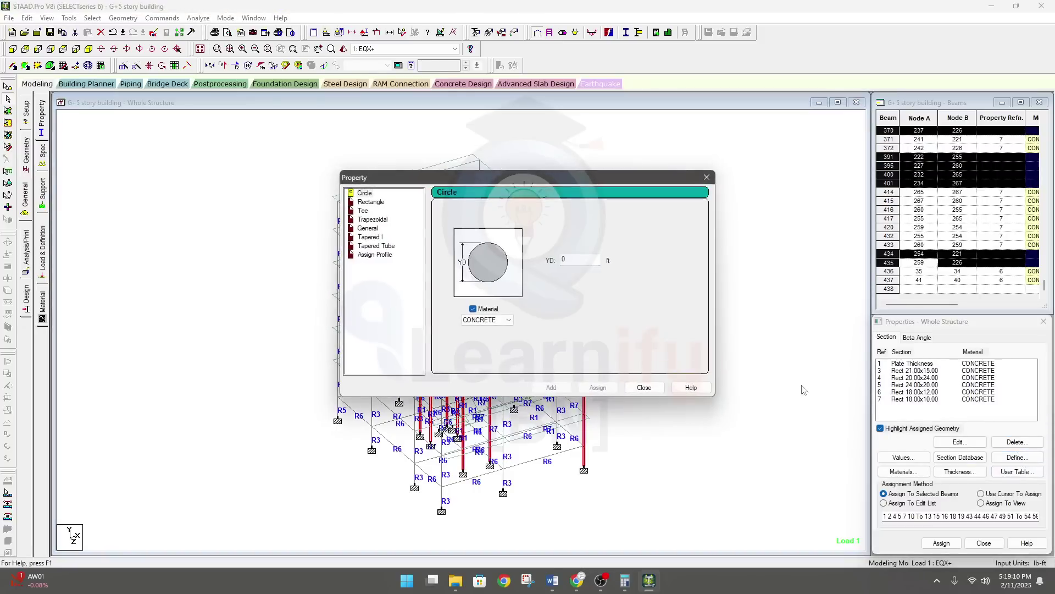
click(370, 202)
drag(468, 179, 724, 121)
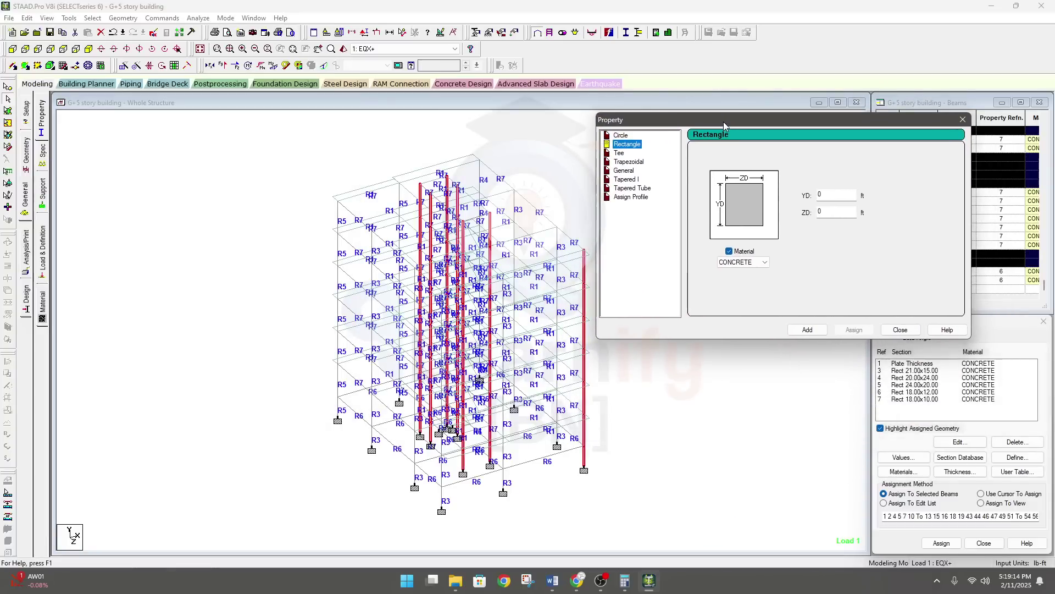
click(842, 194)
key(Tab)
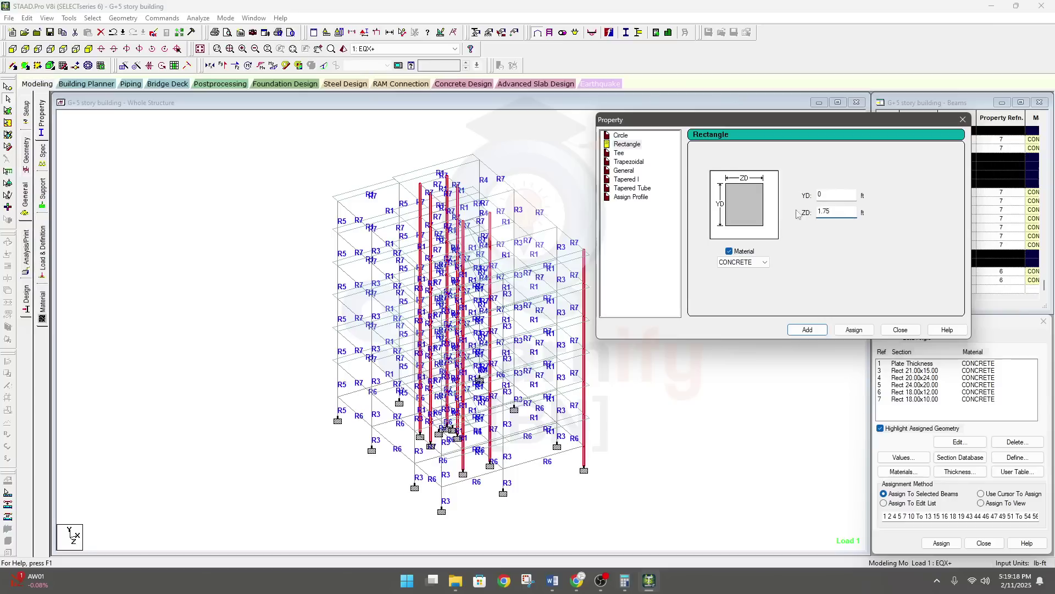
key(shift+Tab)
text(1.2)
click(808, 330)
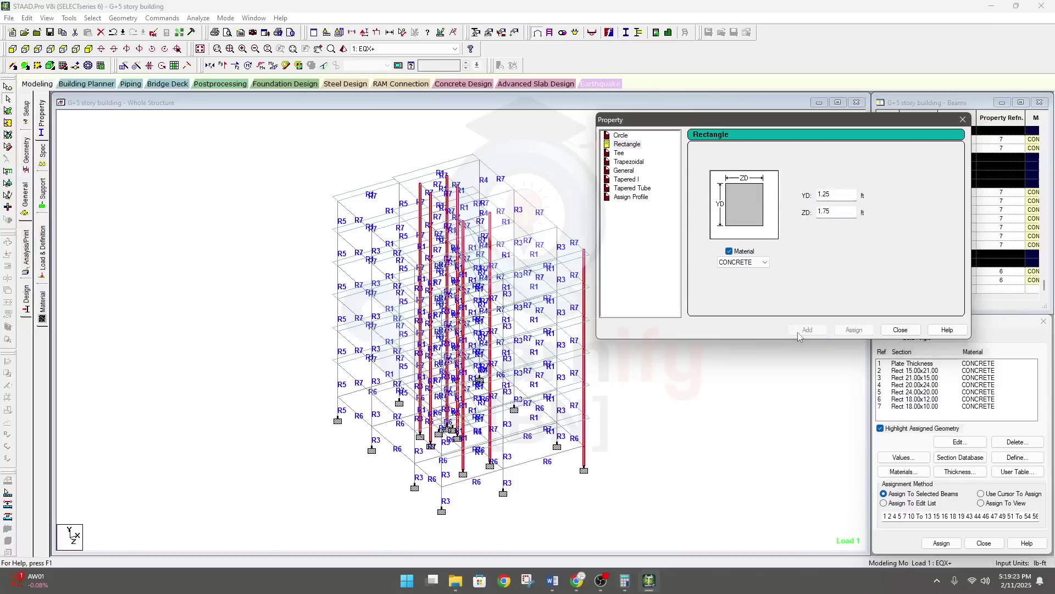
click(907, 330)
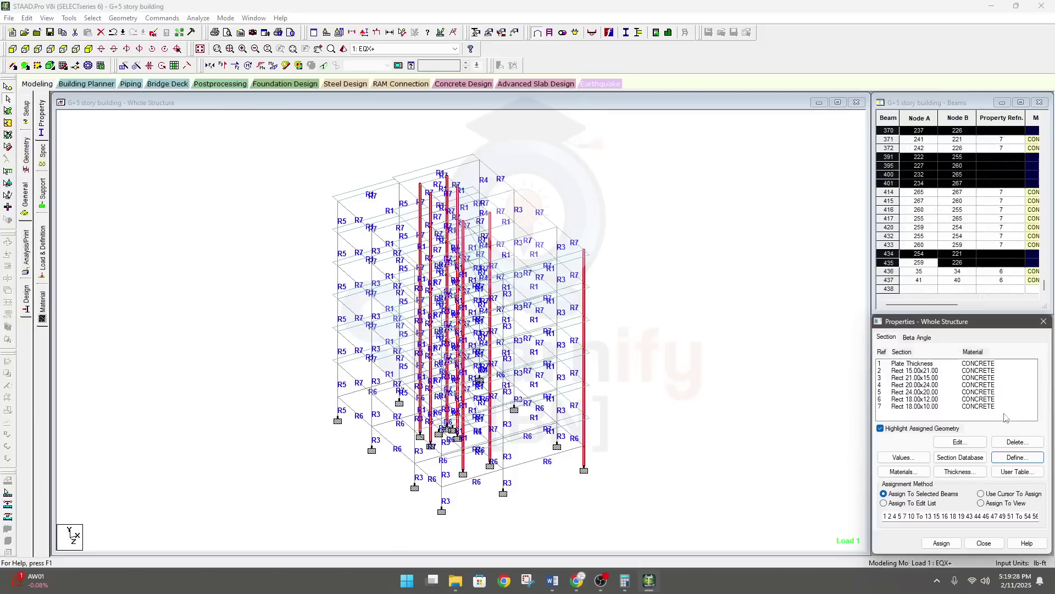
- Pick Rect 15.00x21.00 and select the columns that lost their property in plan view
click(912, 370)
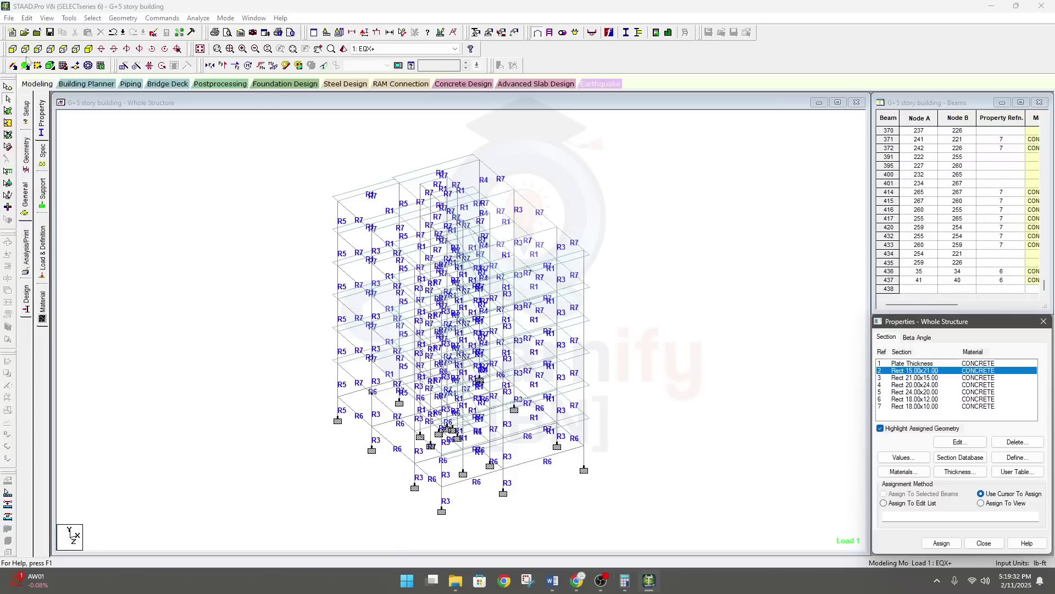
click(63, 49)
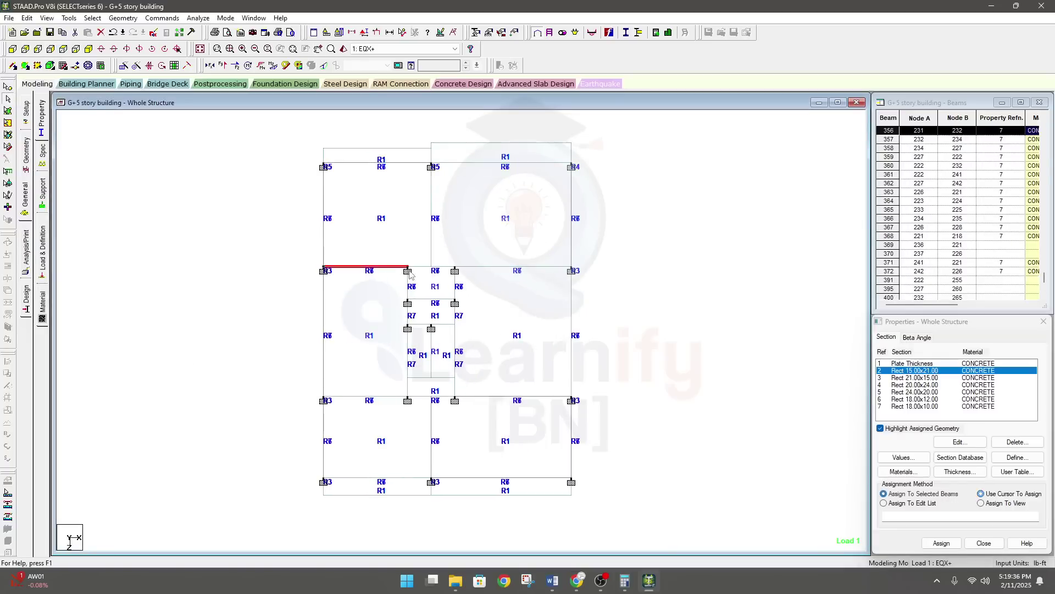
drag(410, 271, 461, 277)
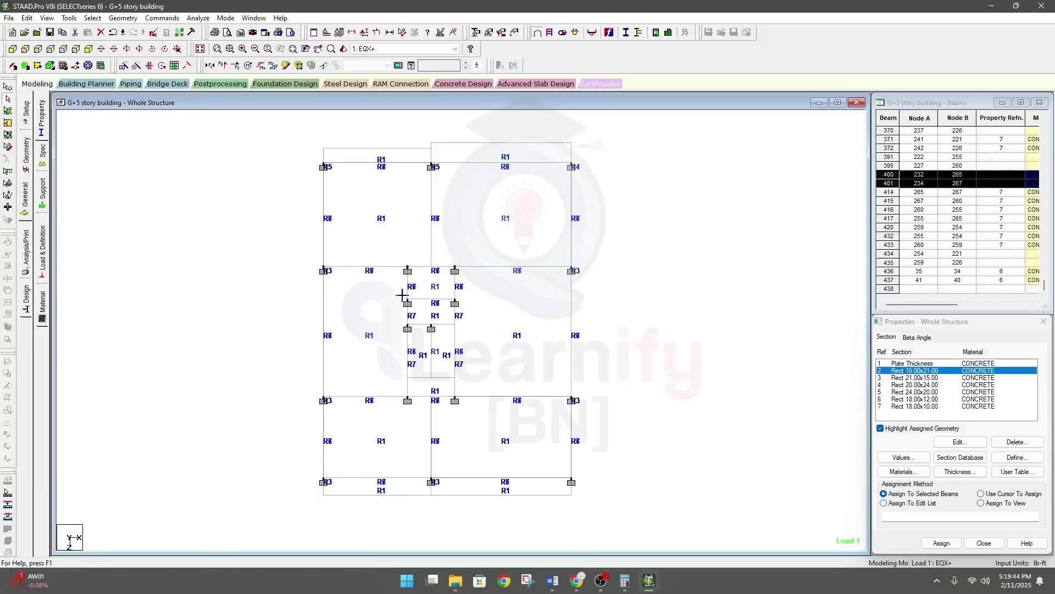
ctrl+click(415, 309)
ctrl+click(463, 311)
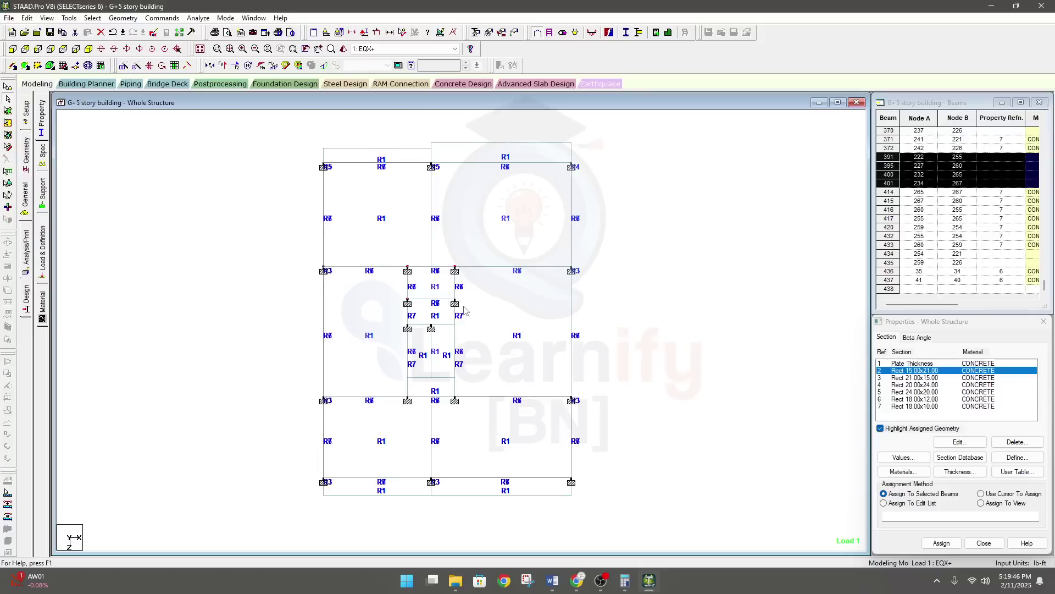
ctrl+click(405, 397)
ctrl+drag(450, 392, 466, 410)
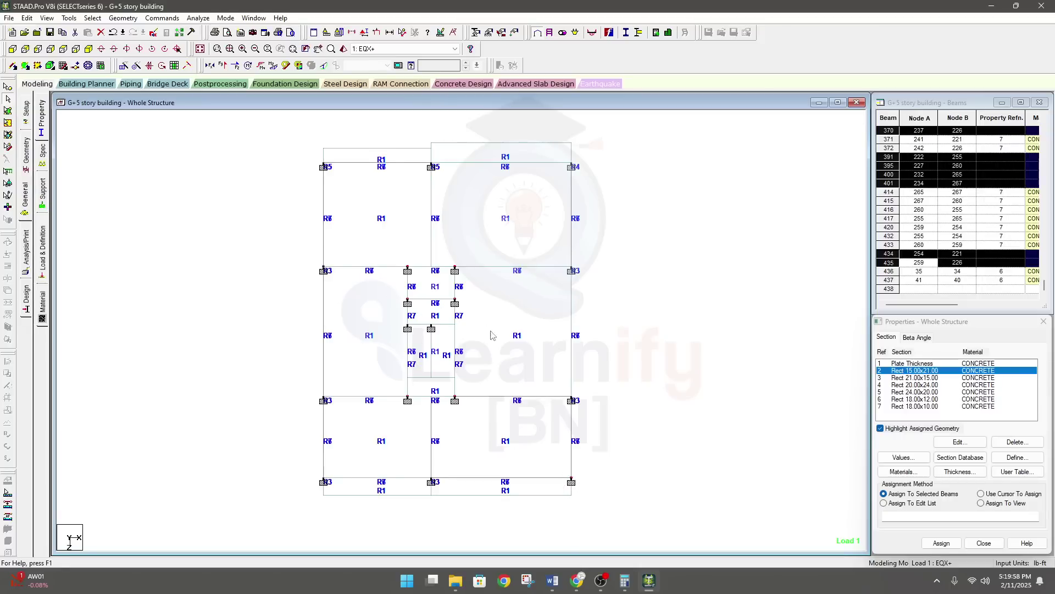
- Assign the section to the selected columns as R2, discarding the old analysis results
click(89, 49)
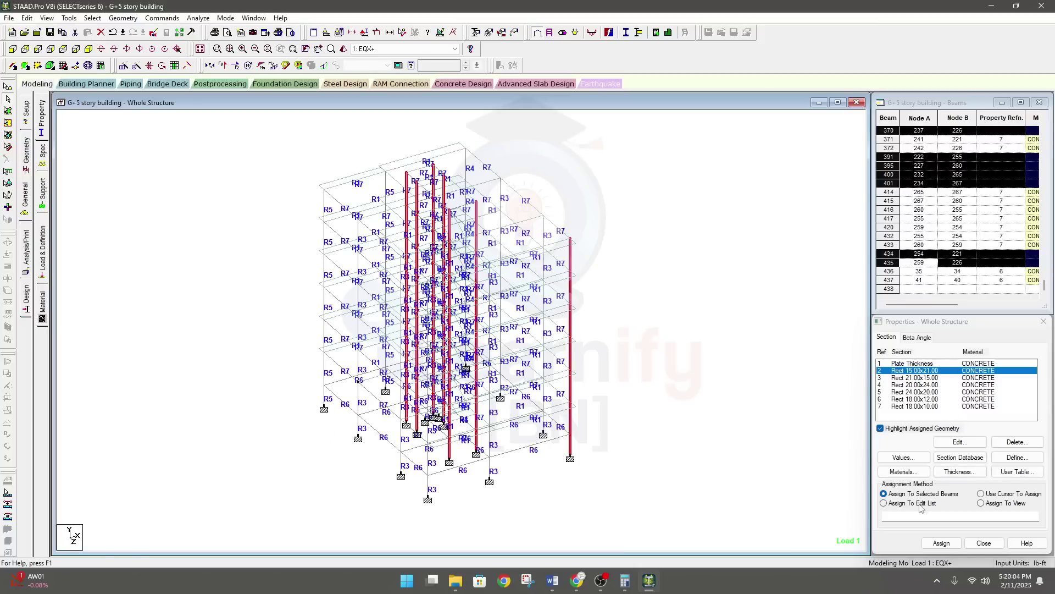
click(941, 542)
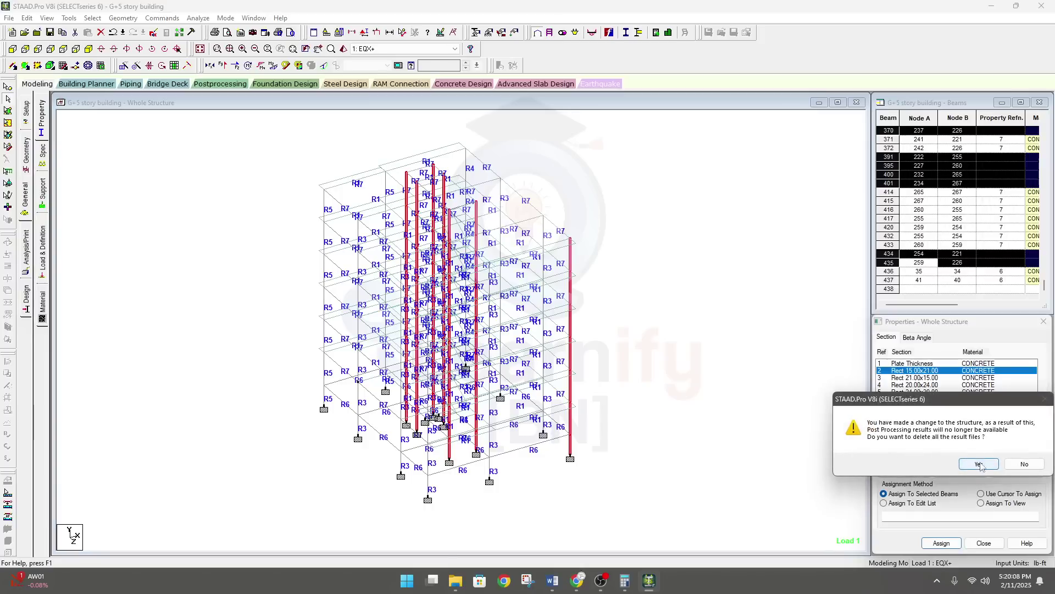
click(979, 464)
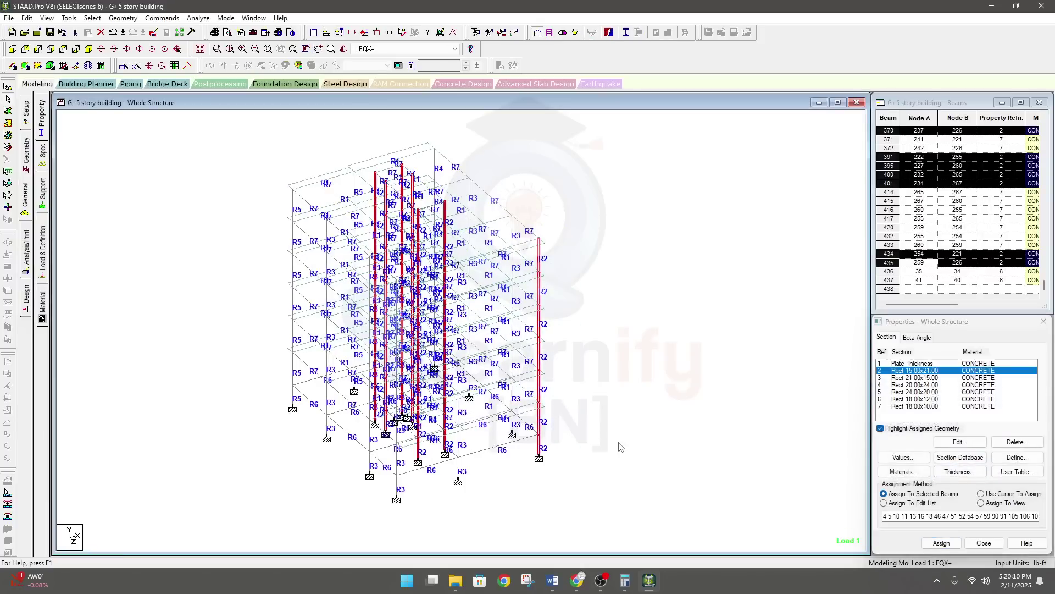
click(608, 435)
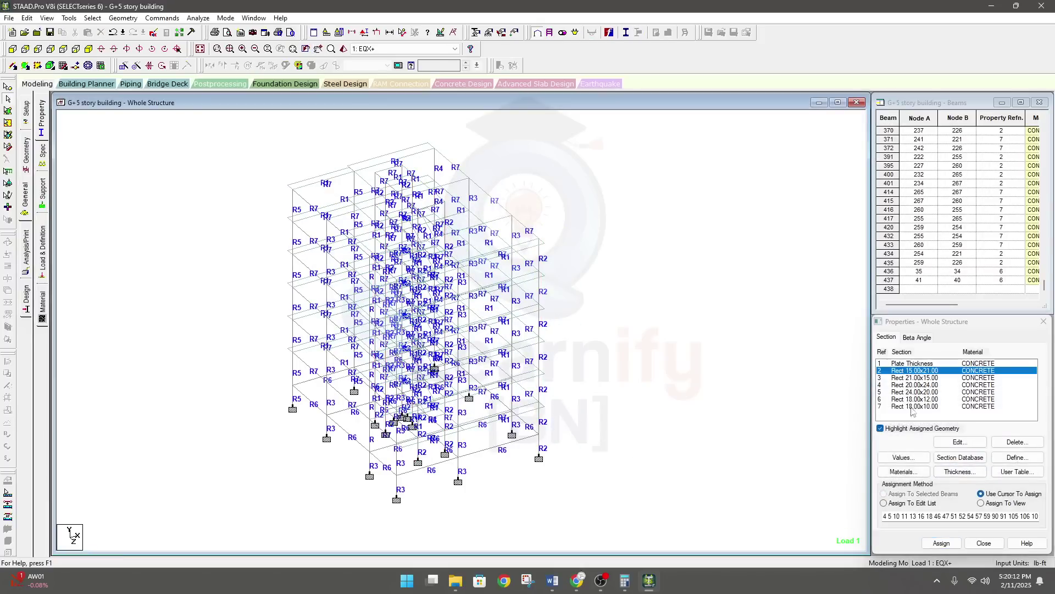
click(914, 378)
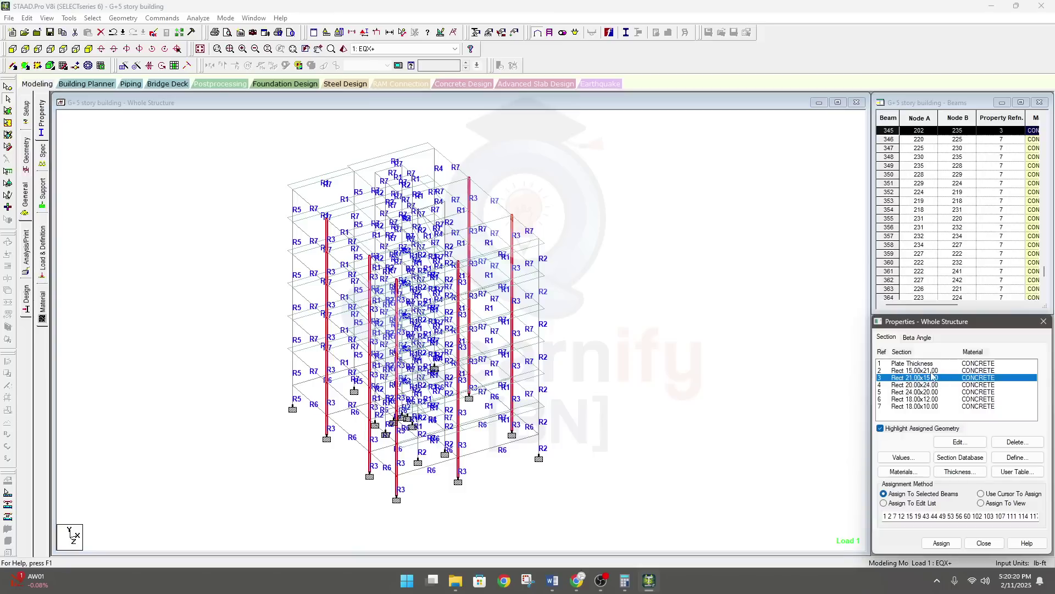
- Save and rerun the analysis, getting 0 errors and 1 warning, and choose to view the output
click(239, 281)
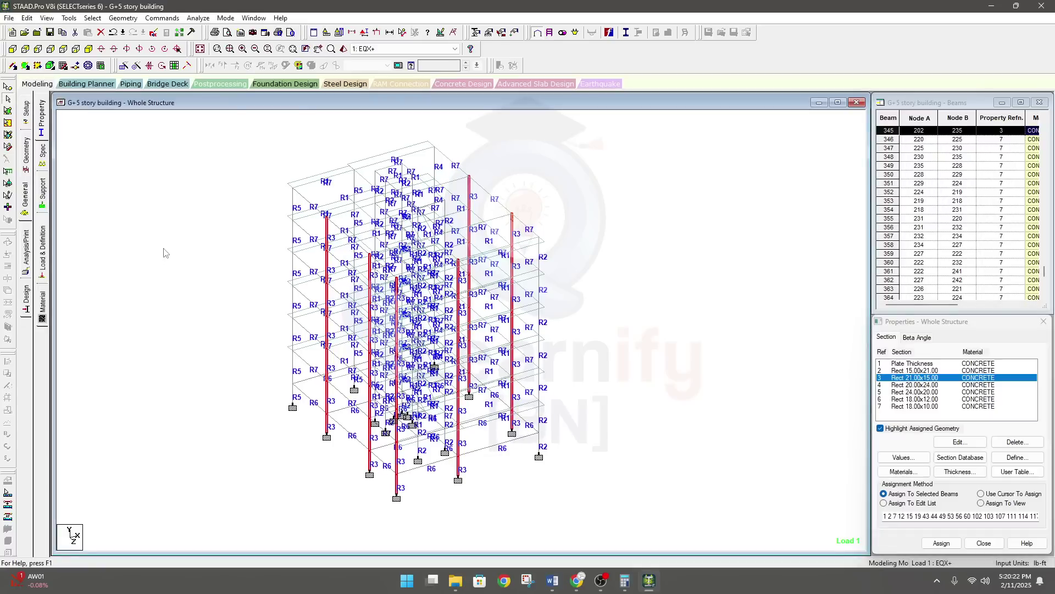
click(198, 18)
click(211, 29)
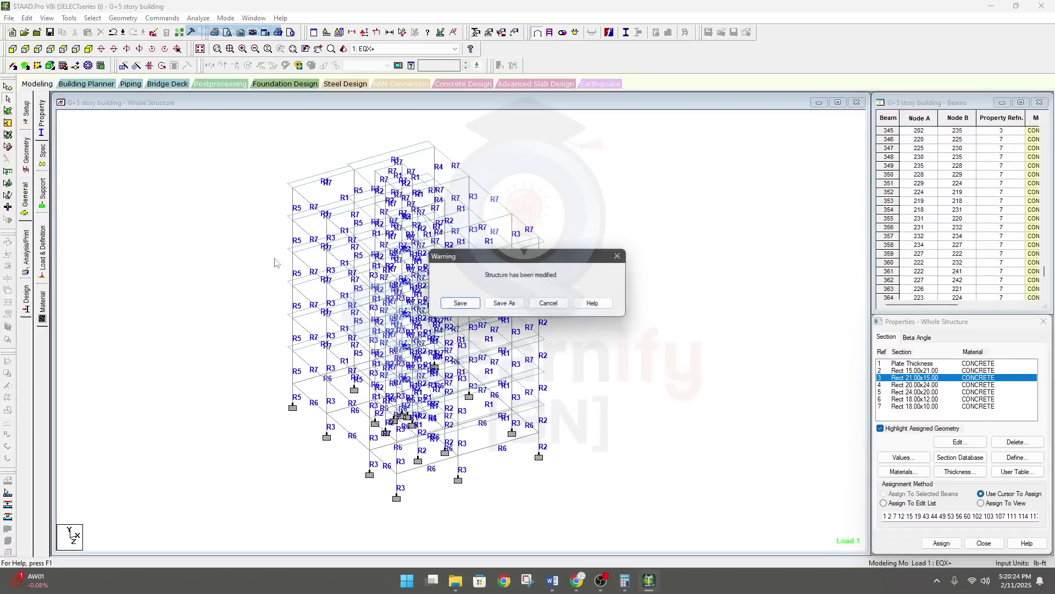
click(467, 303)
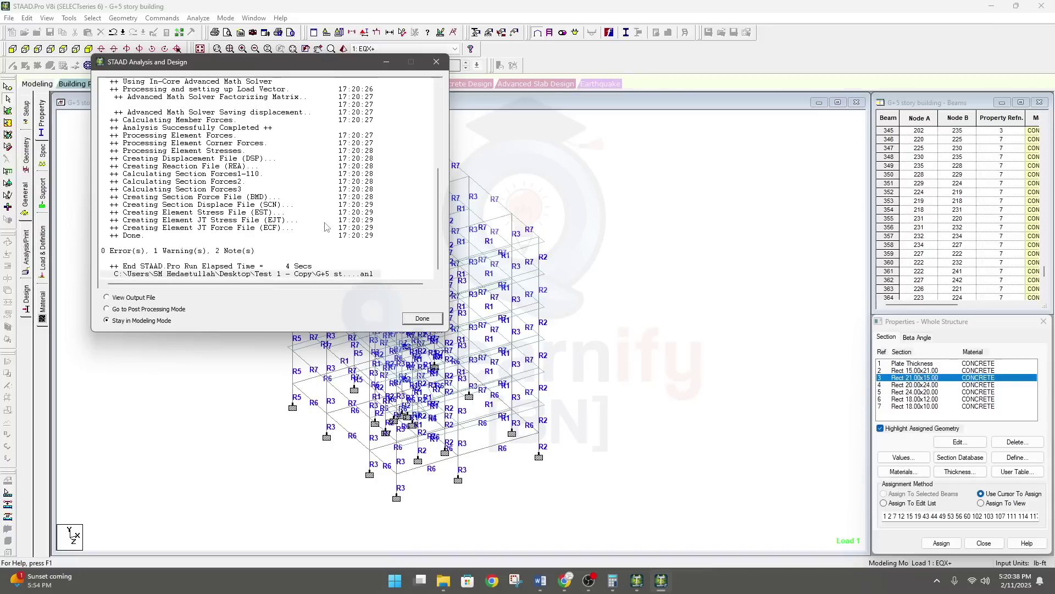
click(169, 252)
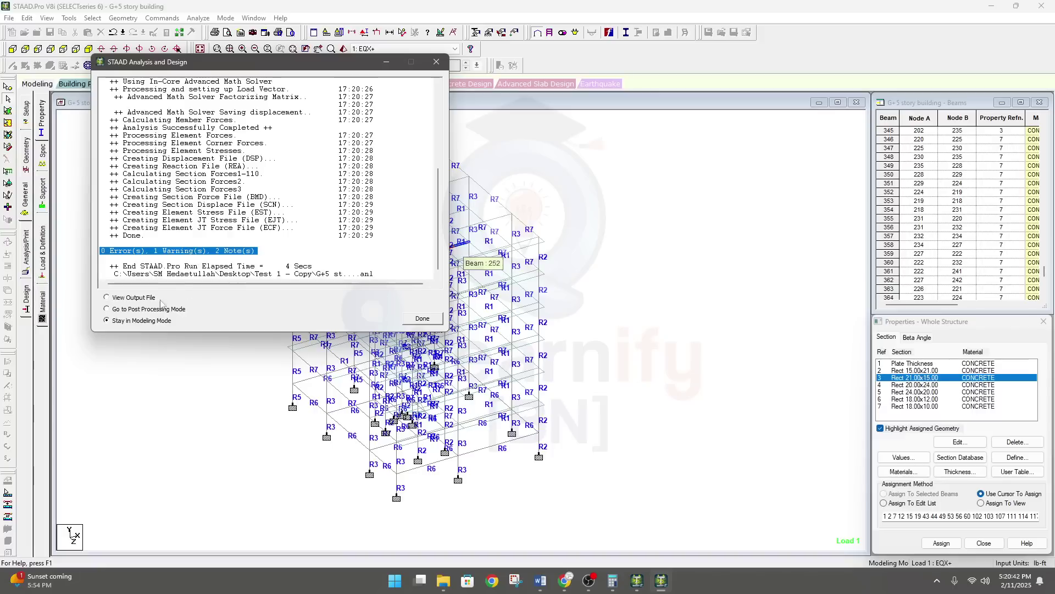
click(142, 297)
- Inspect the single UBC/IBC tension/compression warning in the output file, then close the viewer
click(421, 319)
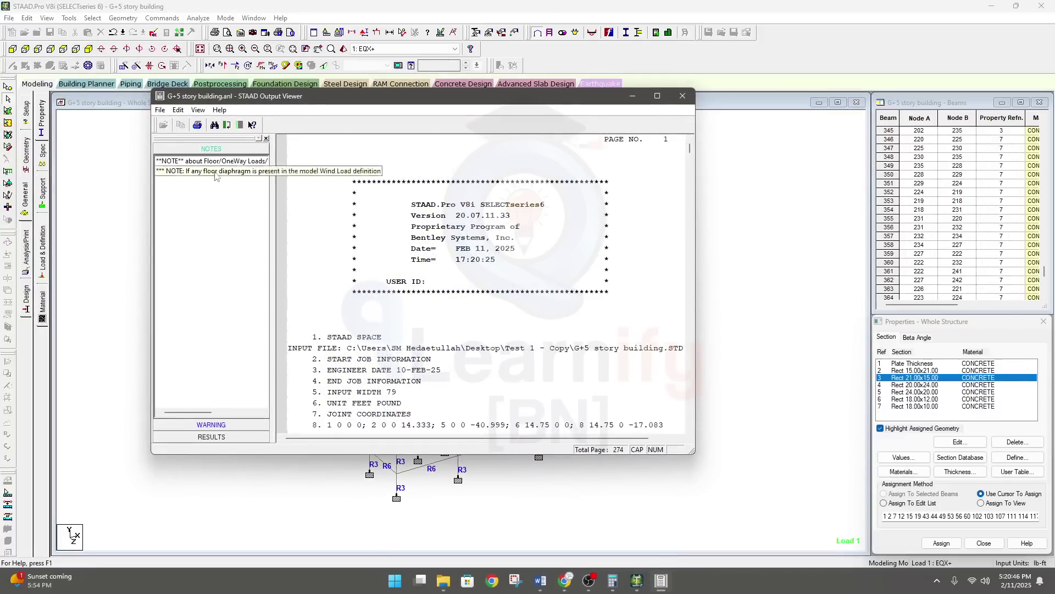
click(212, 425)
click(211, 207)
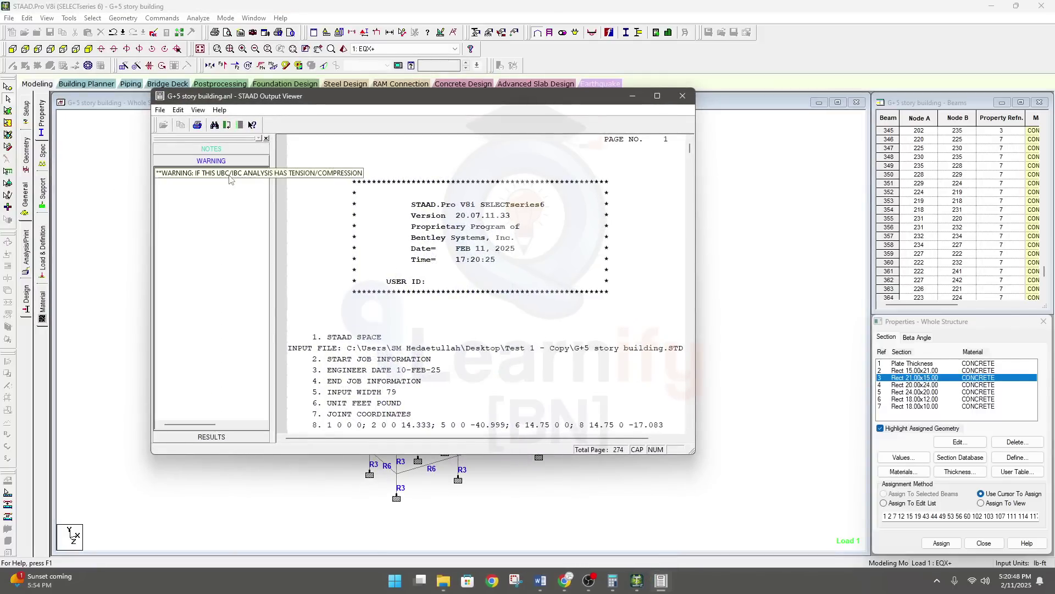
click(231, 173)
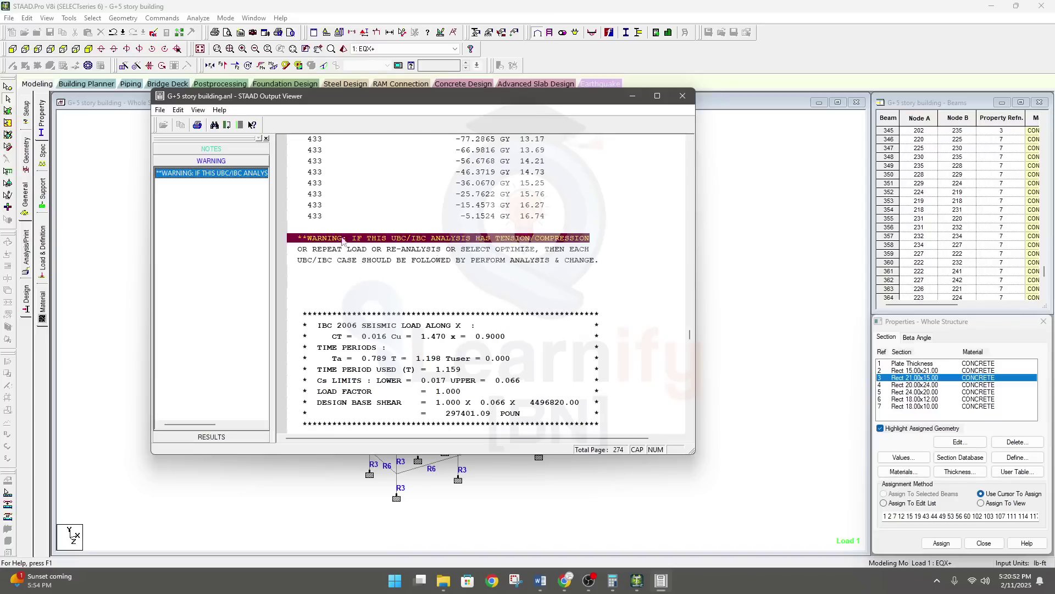
click(690, 97)
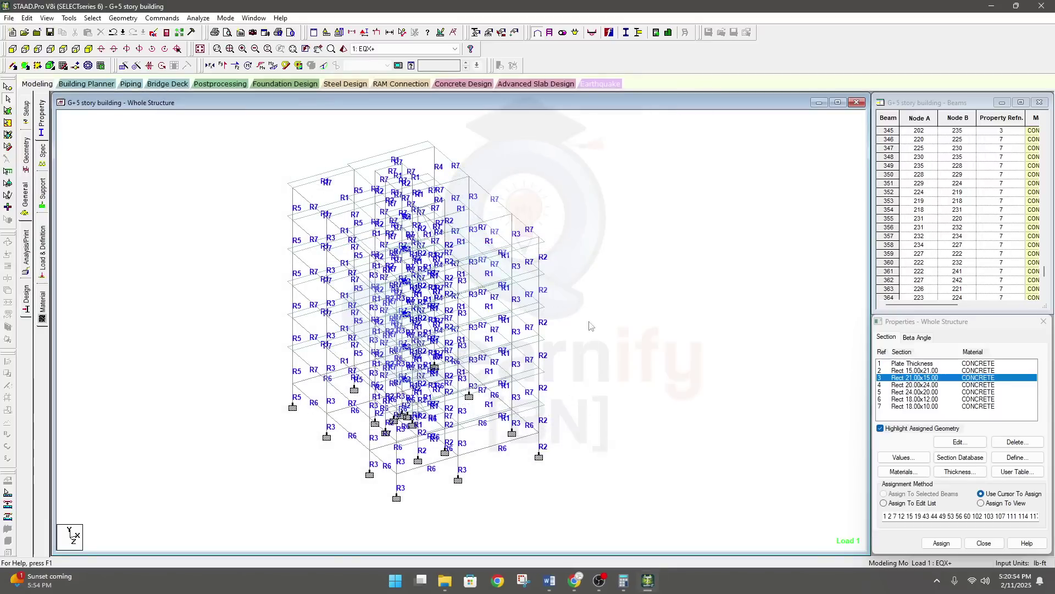